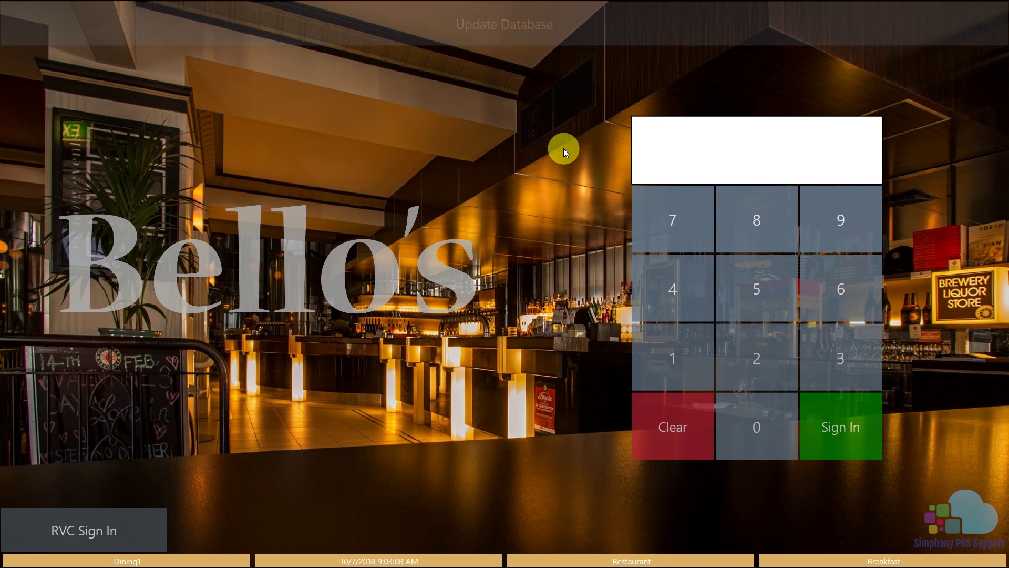
- Sign in with the PIN, then sign back out to the sign-in screen
{"action": "left_click", "coordinate": [750, 359]}
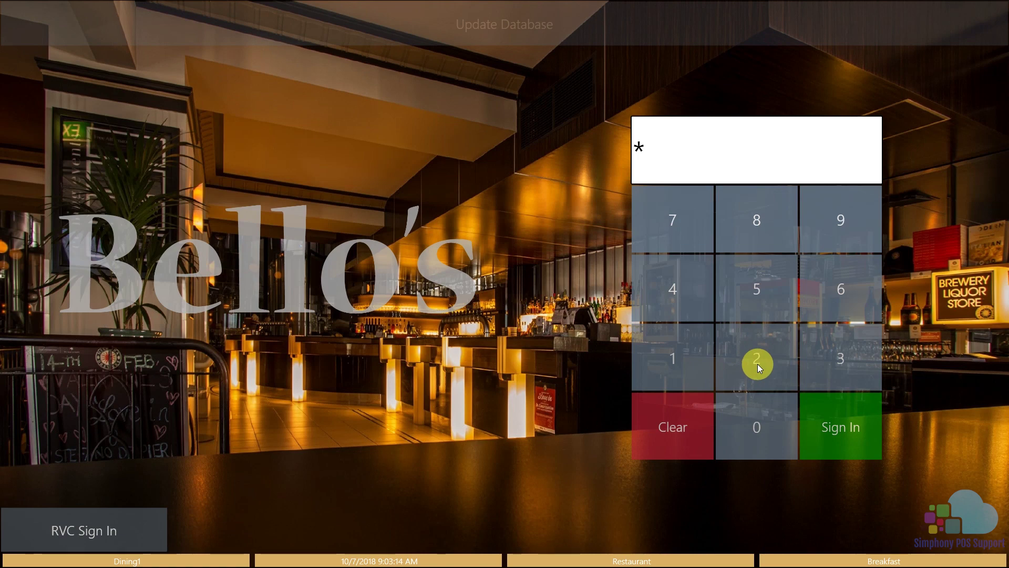
{"action": "left_click", "coordinate": [834, 423]}
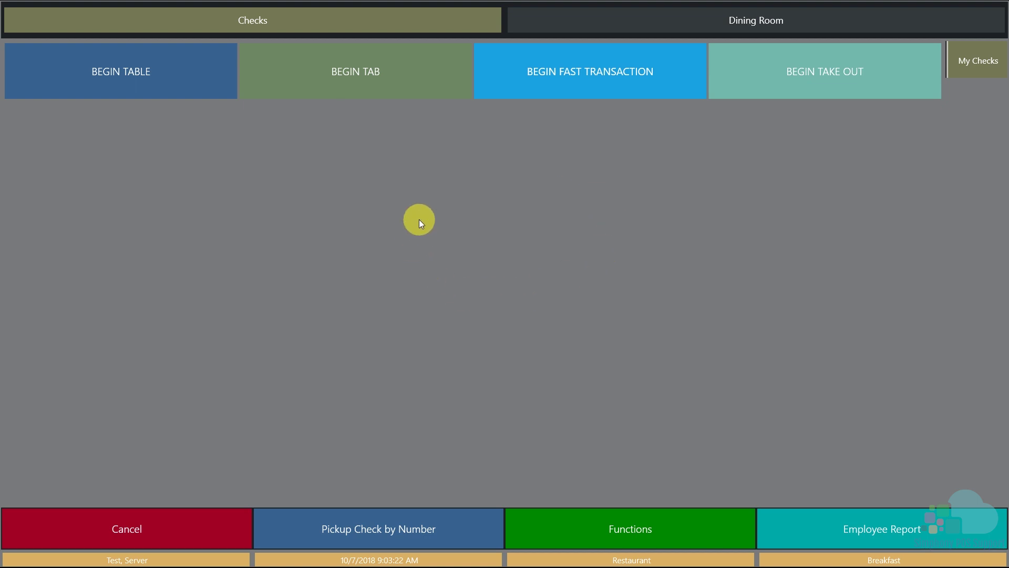
{"action": "left_click", "coordinate": [178, 523]}
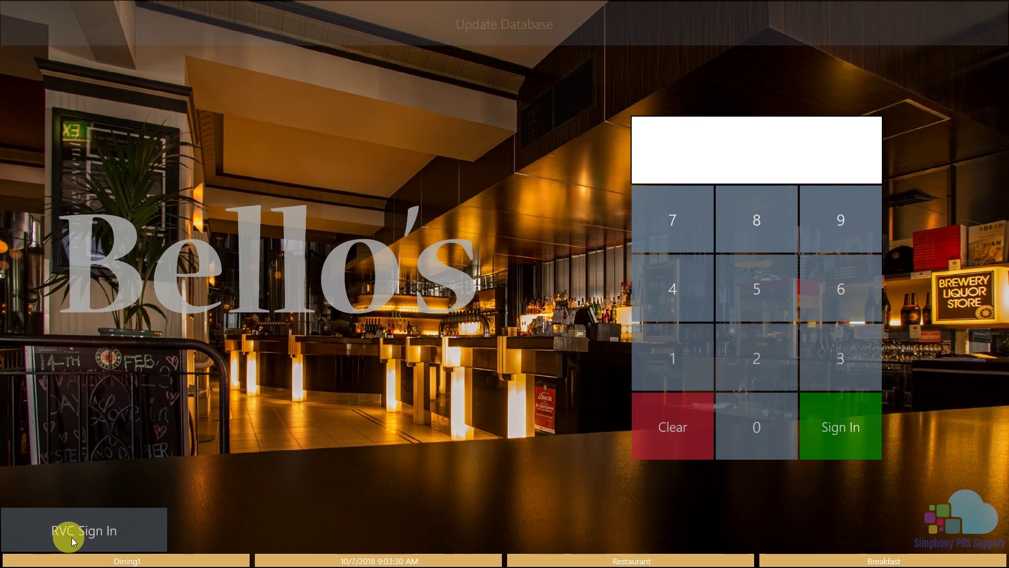
- Sign in to revenue center 1 - Restaurant using the employee ID
{"action": "left_click", "coordinate": [99, 537]}
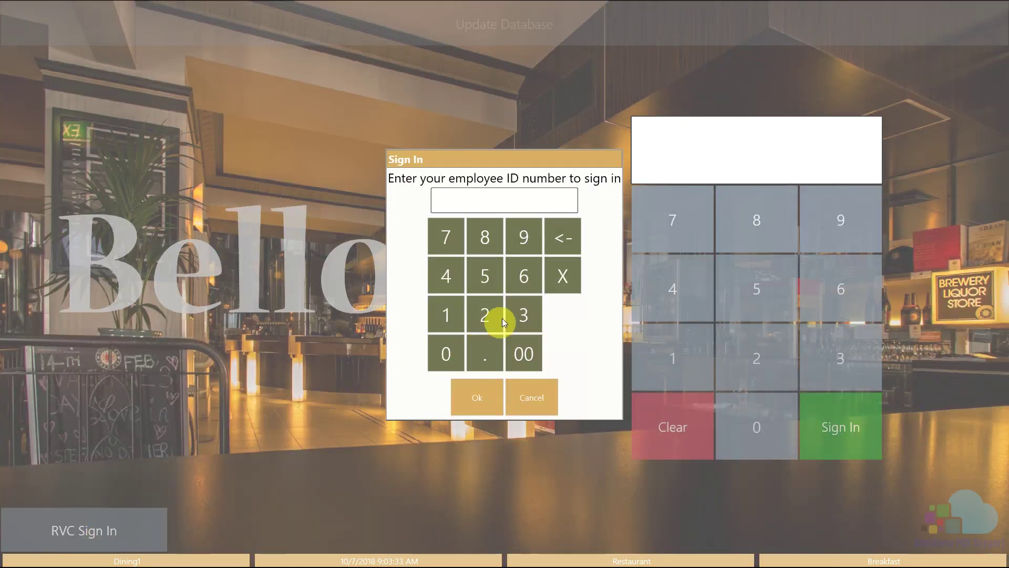
{"action": "left_click", "coordinate": [490, 311]}
{"action": "left_click", "coordinate": [479, 400]}
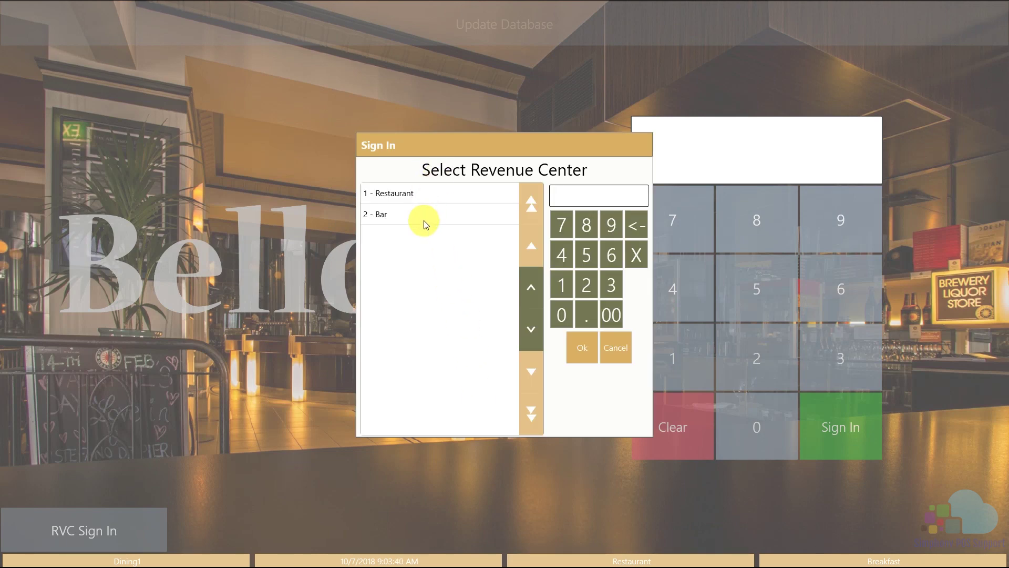
{"action": "left_click", "coordinate": [424, 196]}
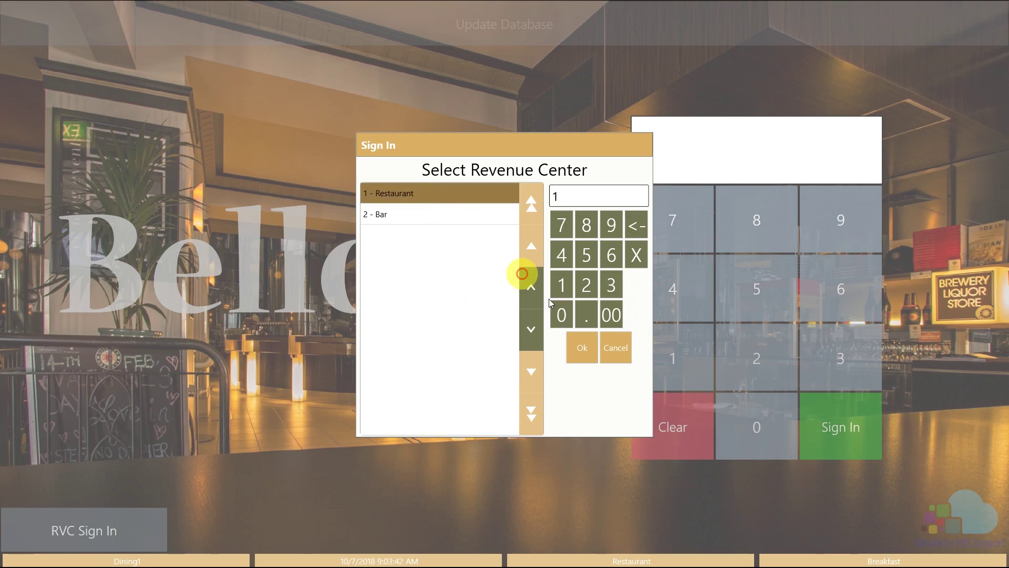
{"action": "left_click", "coordinate": [584, 355]}
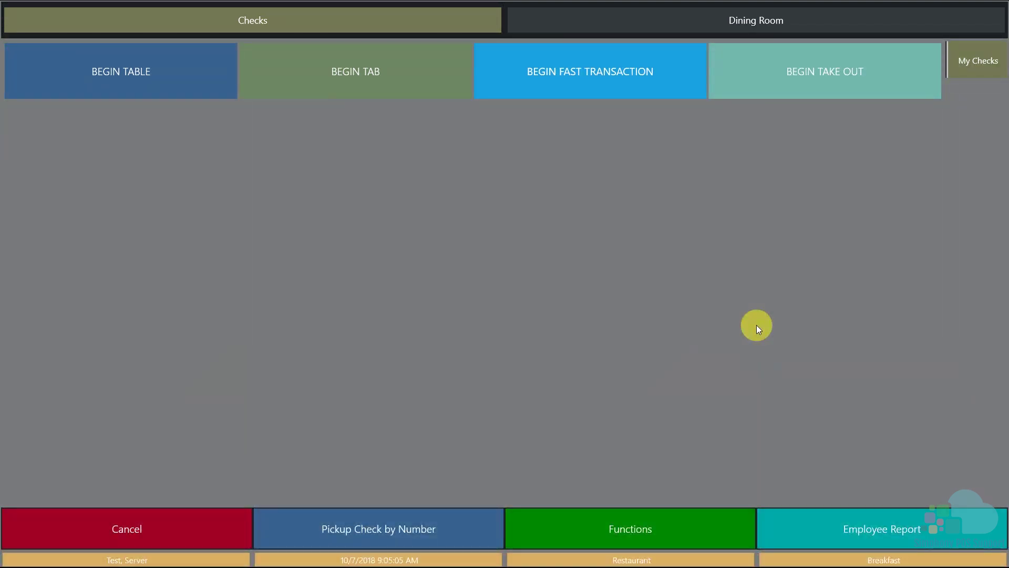
- Open a check for Dining Room table 13 with a guest count of 1
{"action": "left_click", "coordinate": [730, 27]}
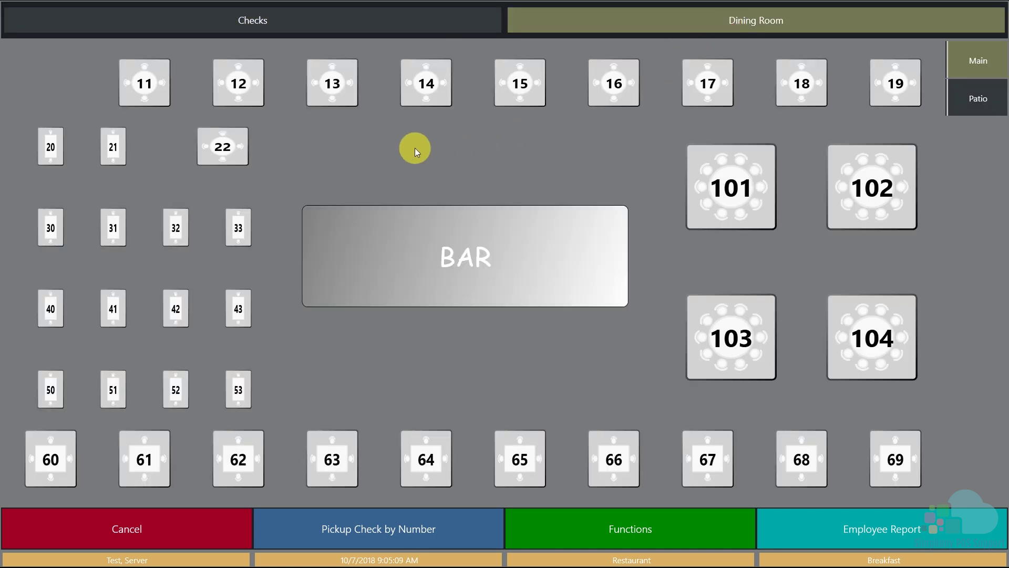
{"action": "left_click", "coordinate": [340, 92]}
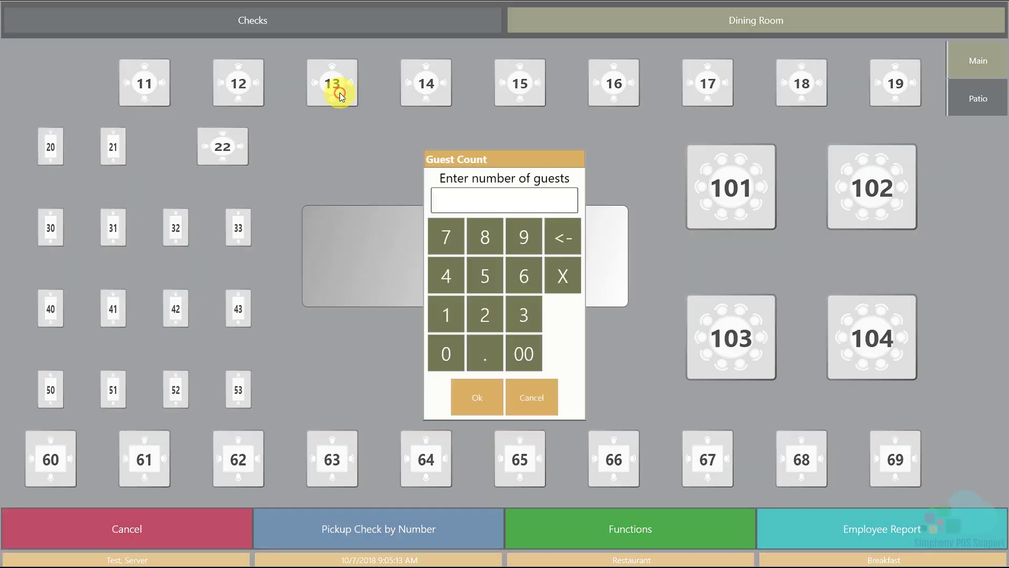
{"action": "left_click", "coordinate": [449, 319]}
{"action": "left_click", "coordinate": [478, 397]}
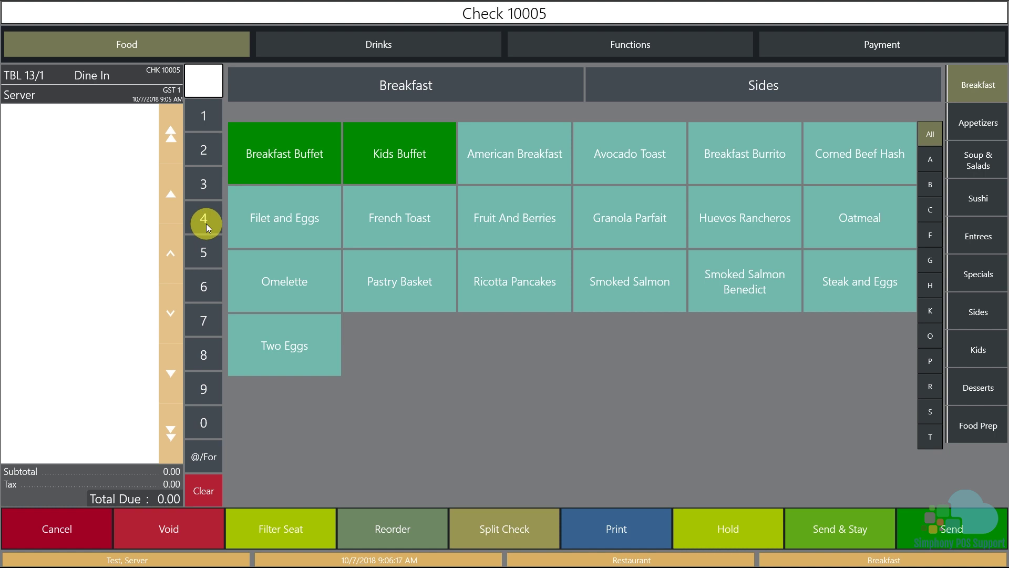
{"action": "left_click", "coordinate": [200, 152]}
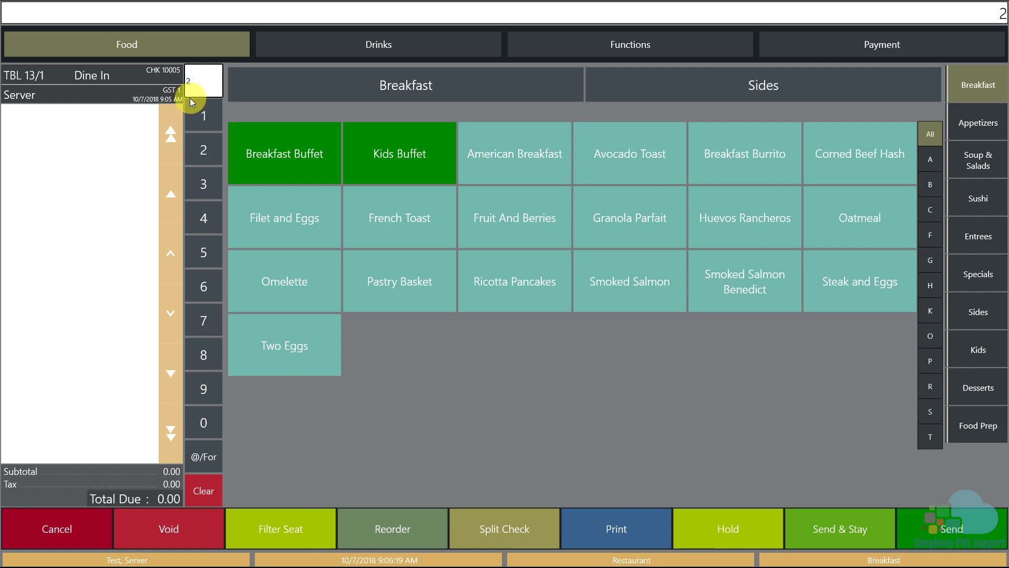
{"action": "left_click", "coordinate": [280, 173]}
{"action": "left_click", "coordinate": [208, 490]}
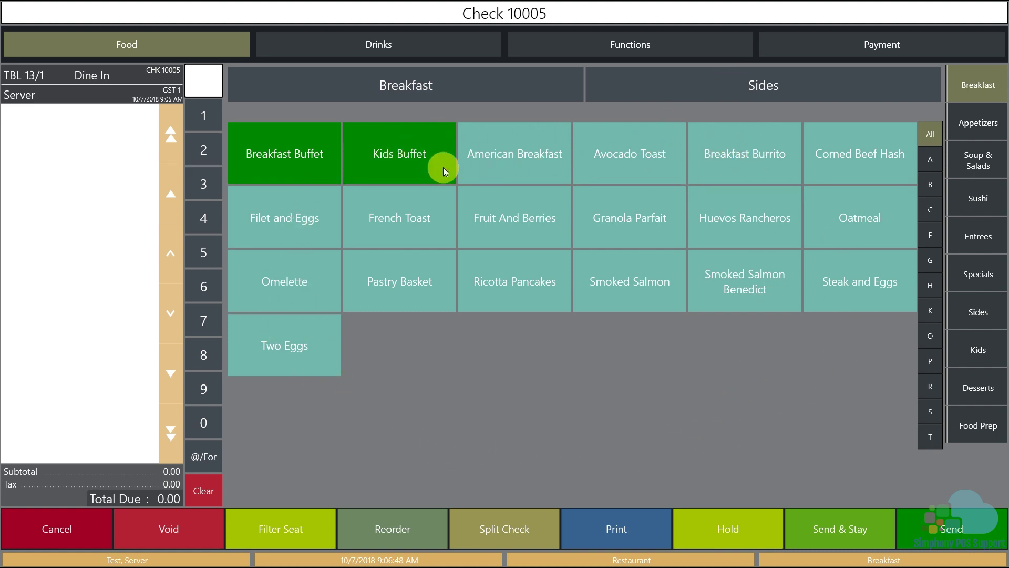
- Browse Breakfast Sides and Kids items, try the O filter, then show All items
{"action": "left_click", "coordinate": [480, 85]}
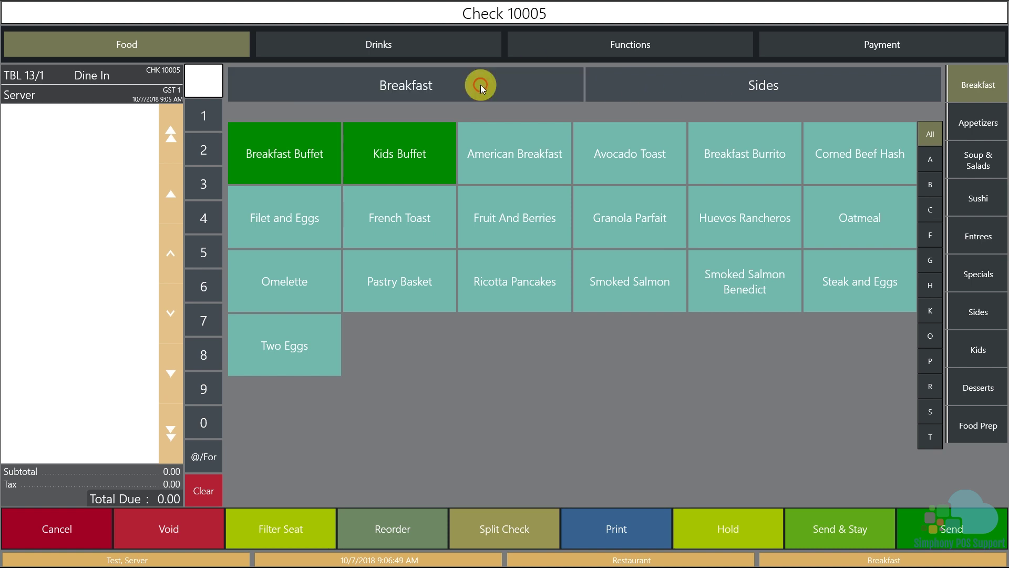
{"action": "left_click", "coordinate": [635, 90]}
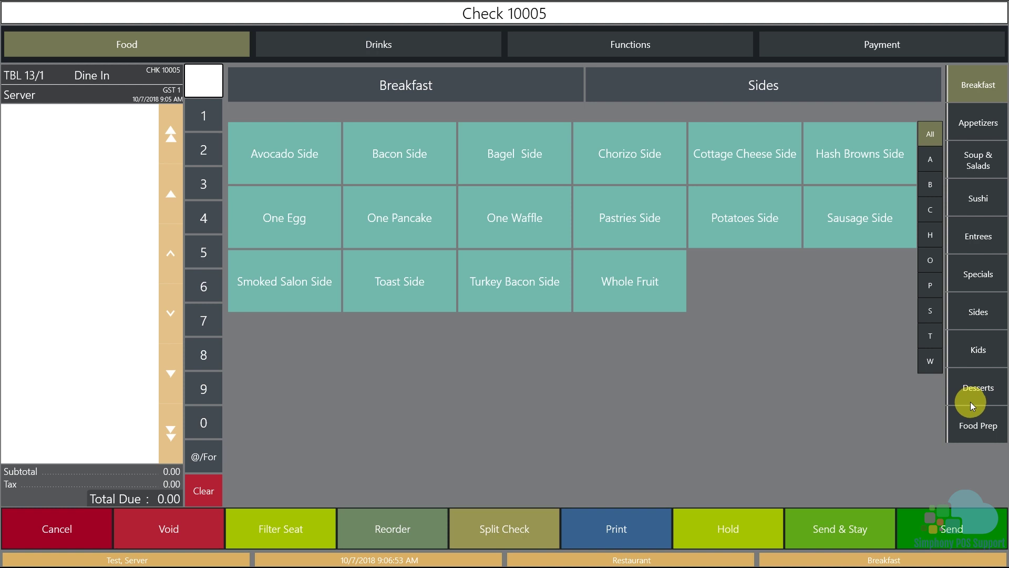
{"action": "left_click", "coordinate": [974, 352]}
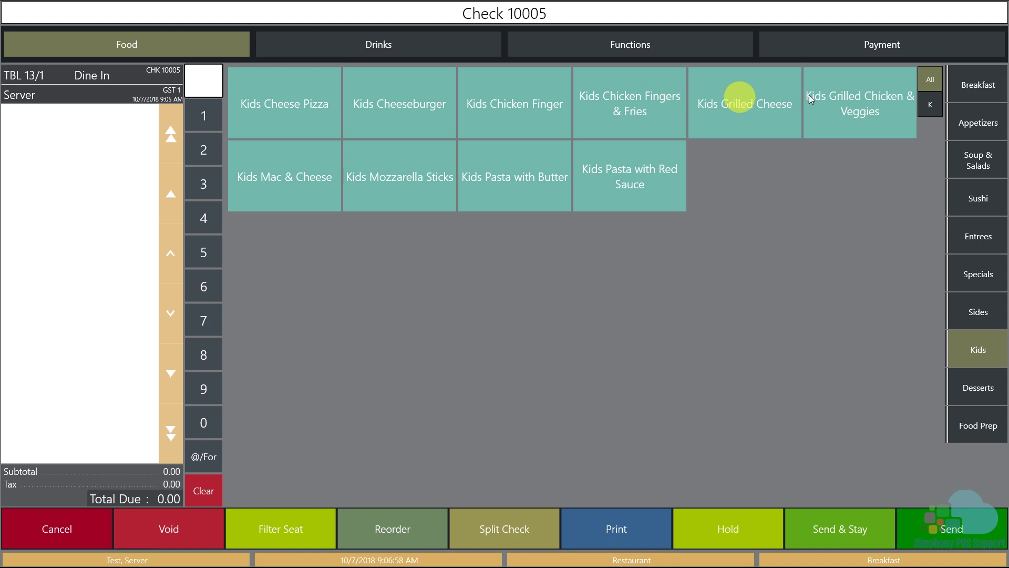
{"action": "left_click", "coordinate": [981, 95]}
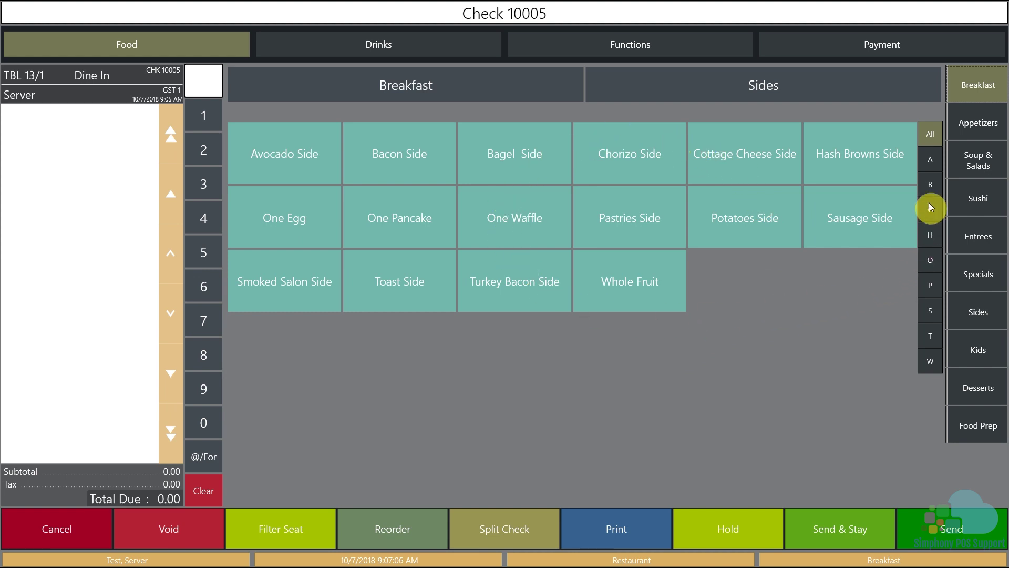
{"action": "left_click", "coordinate": [931, 263]}
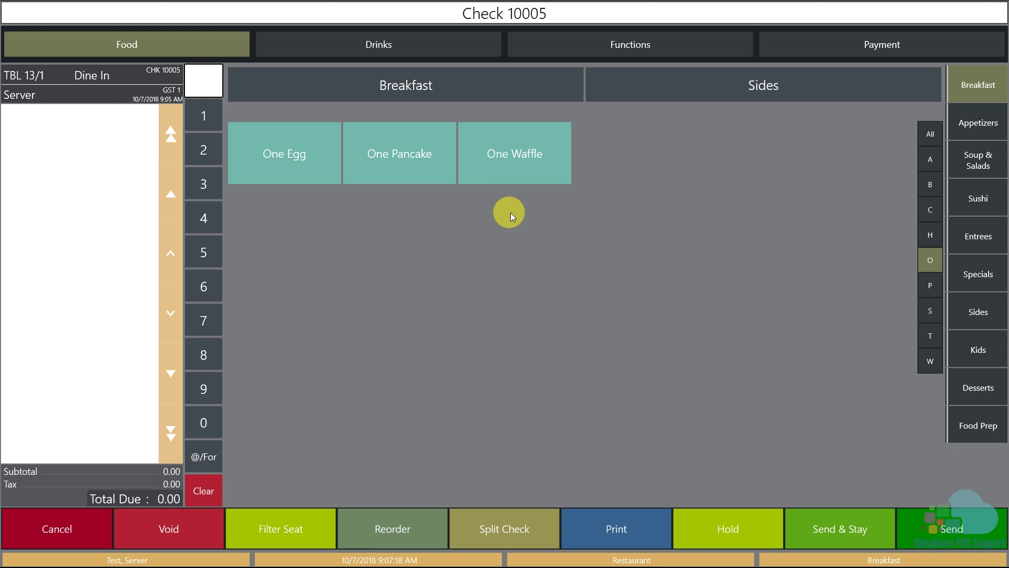
{"action": "left_click", "coordinate": [930, 135]}
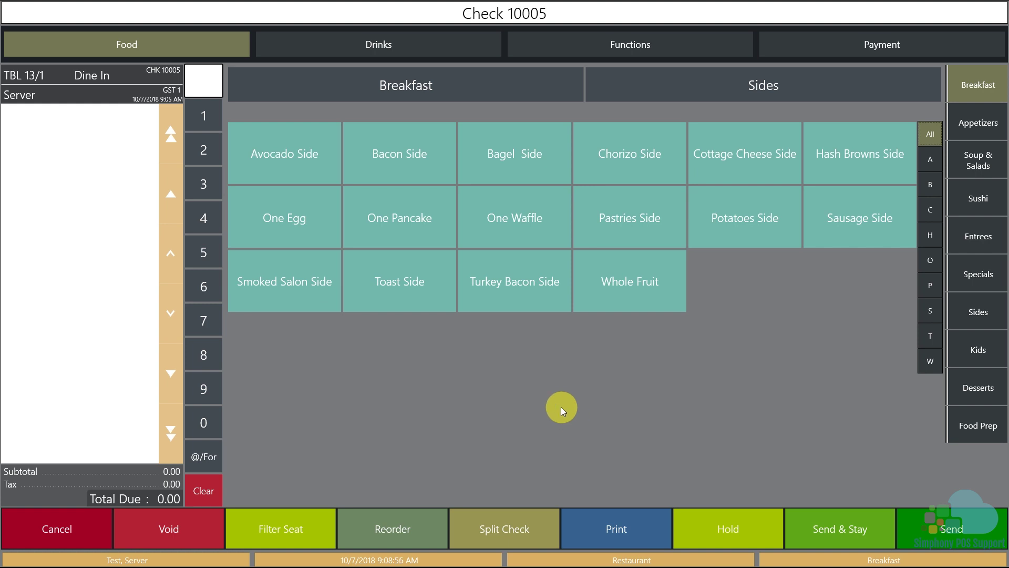
- Add One Egg and One Pancake for seat 1
{"action": "left_click", "coordinate": [306, 237]}
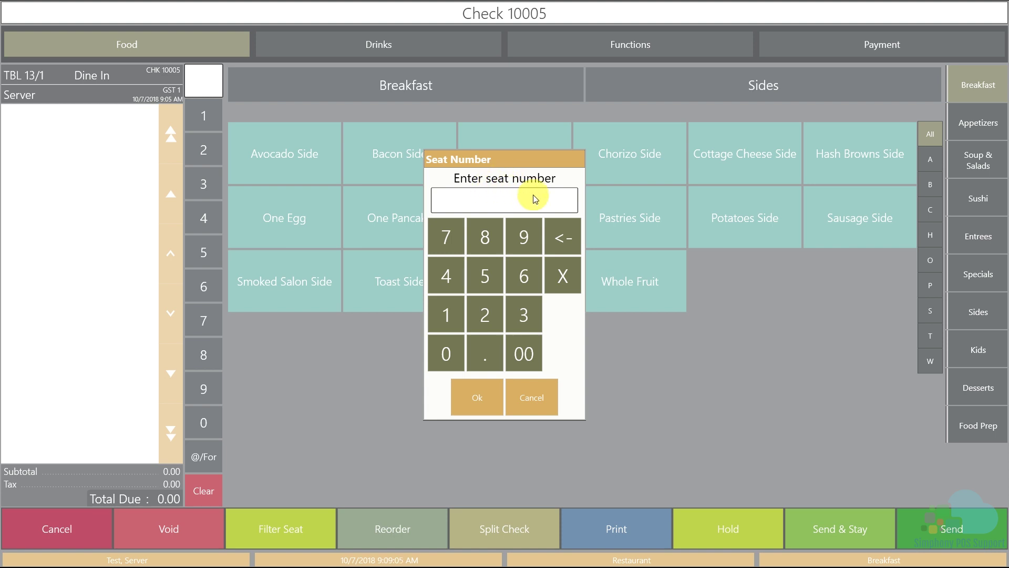
{"action": "left_click", "coordinate": [445, 316]}
{"action": "left_click", "coordinate": [476, 398]}
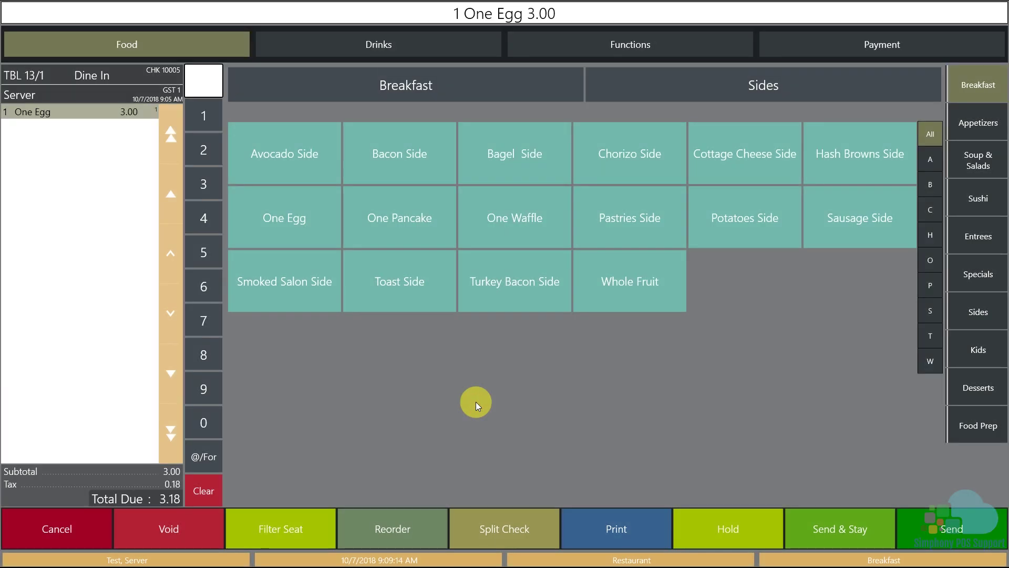
{"action": "left_click", "coordinate": [371, 229]}
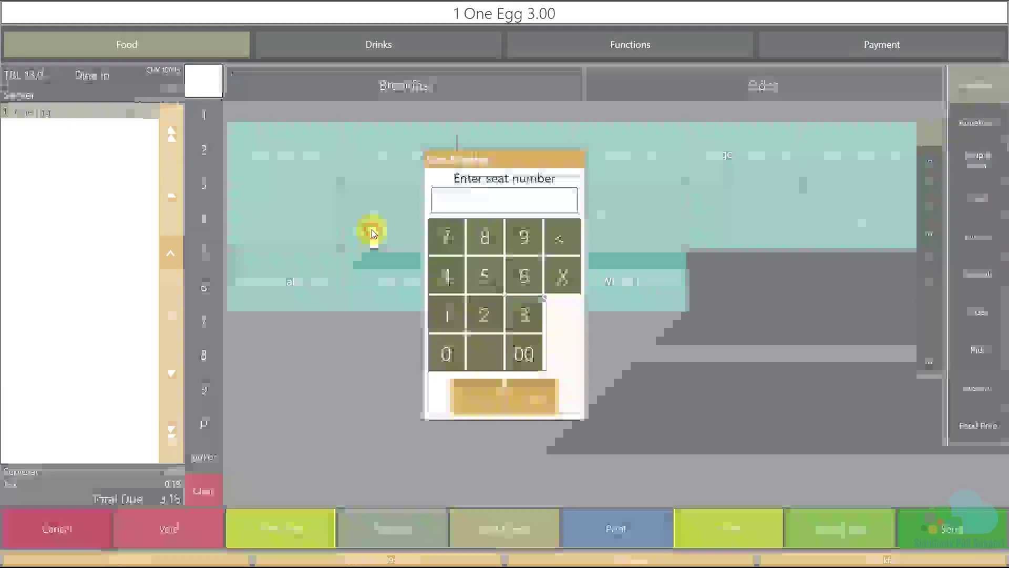
{"action": "left_click", "coordinate": [455, 315]}
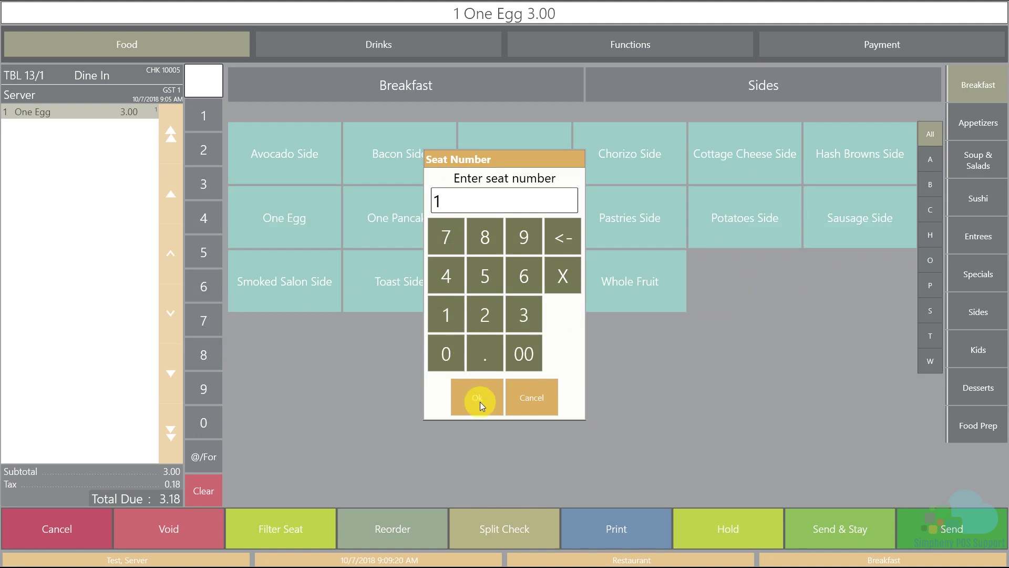
{"action": "left_click", "coordinate": [479, 401]}
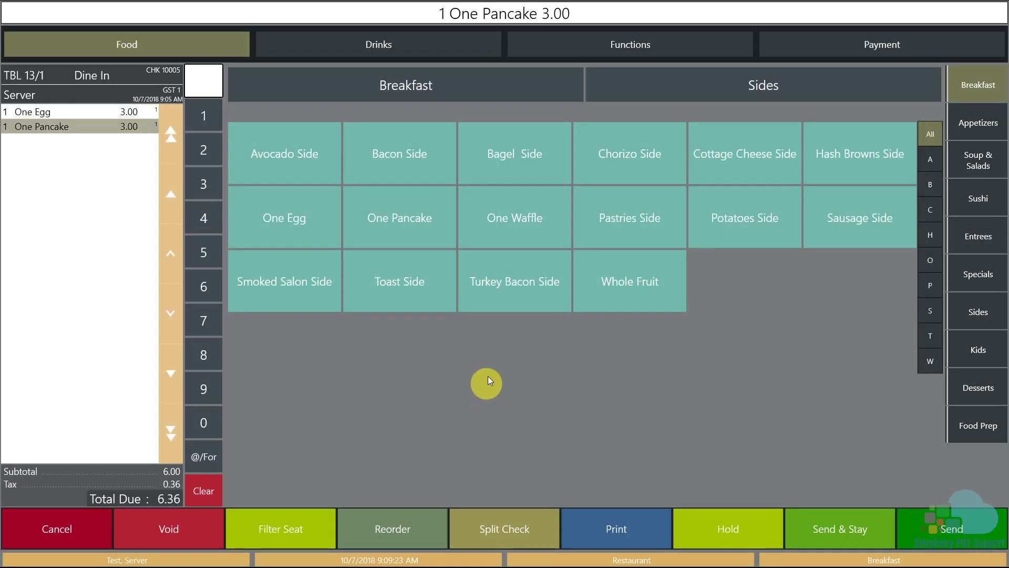
- Add a second One Egg and a One Waffle for seat 2
{"action": "left_click", "coordinate": [311, 230]}
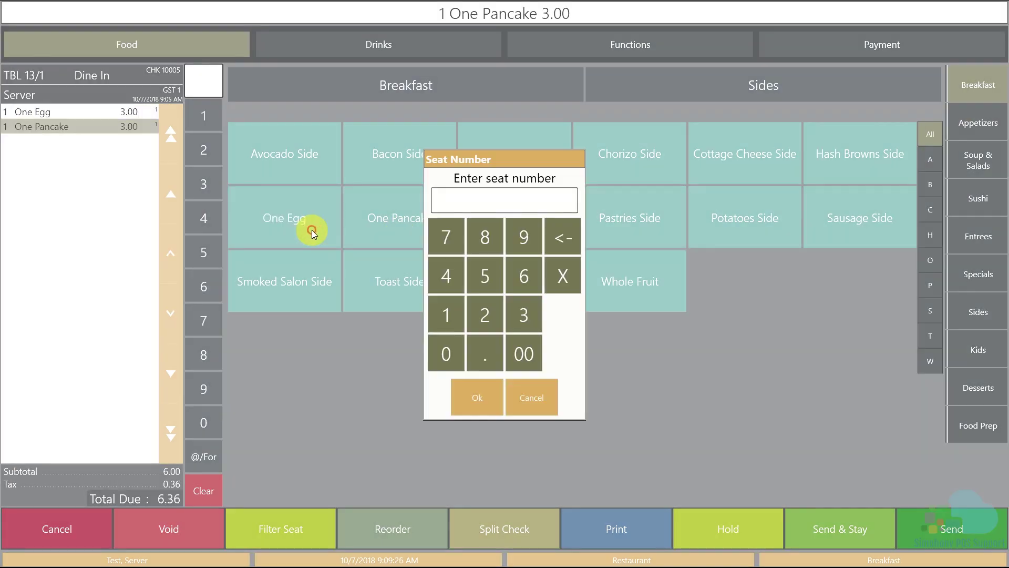
{"action": "left_click", "coordinate": [484, 320]}
{"action": "left_click", "coordinate": [476, 401]}
{"action": "left_click", "coordinate": [498, 231]}
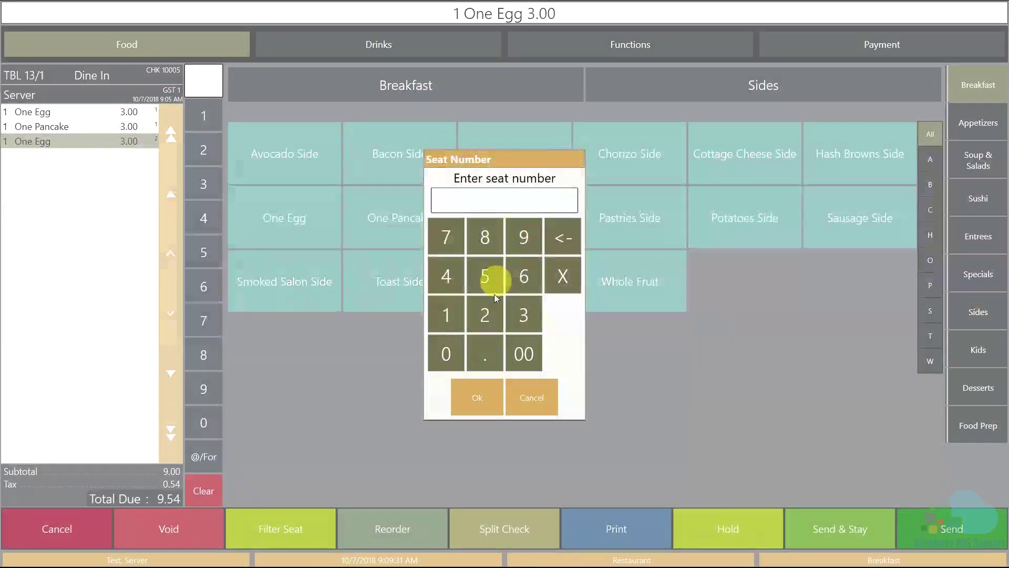
{"action": "left_click", "coordinate": [486, 315]}
{"action": "left_click", "coordinate": [477, 398]}
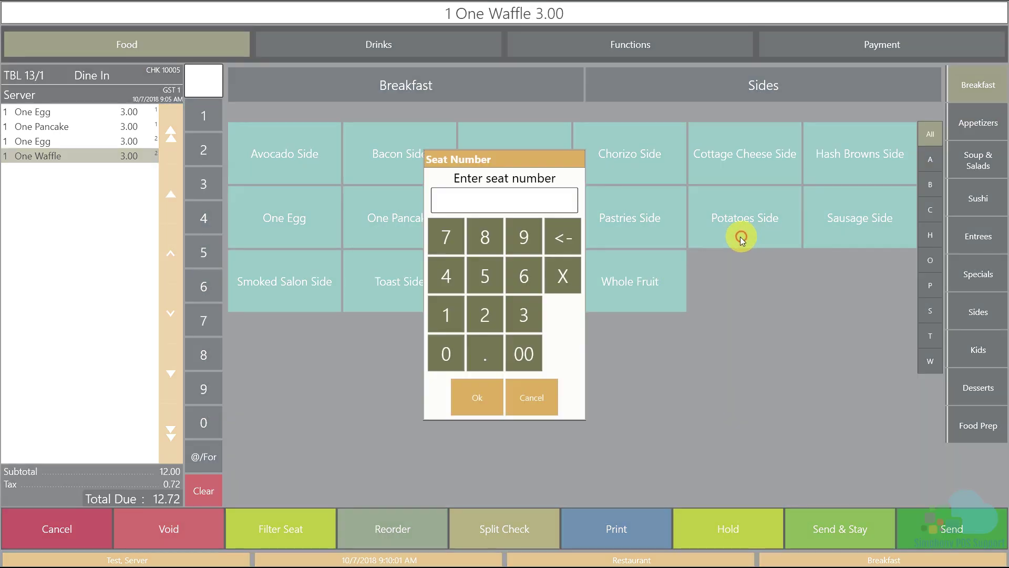
- Assign Potatoes Side to seat 1 and add Sausage Side for seat 2
{"action": "left_click", "coordinate": [446, 315]}
{"action": "left_click", "coordinate": [470, 407]}
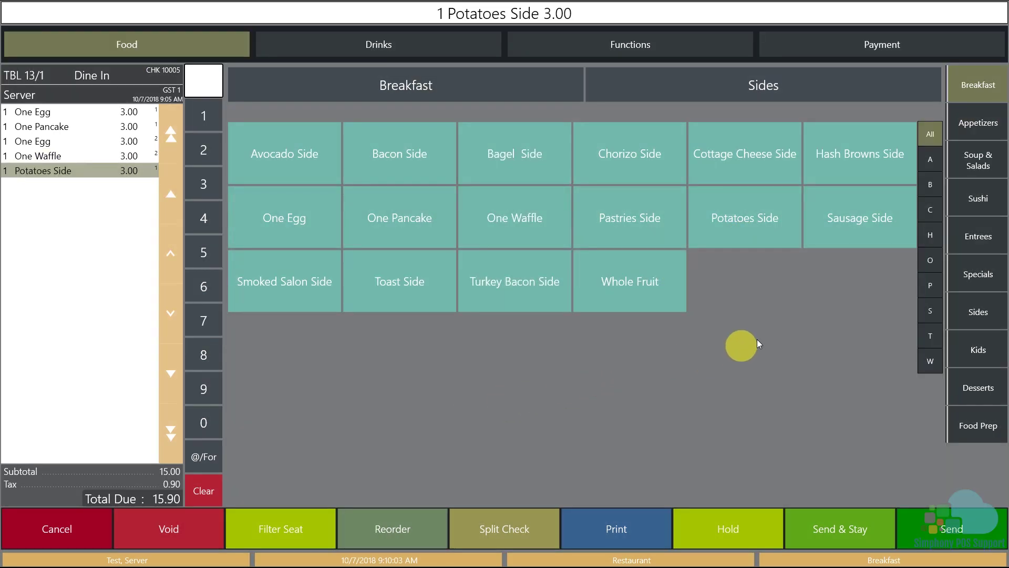
{"action": "left_click", "coordinate": [855, 237]}
{"action": "left_click", "coordinate": [483, 318]}
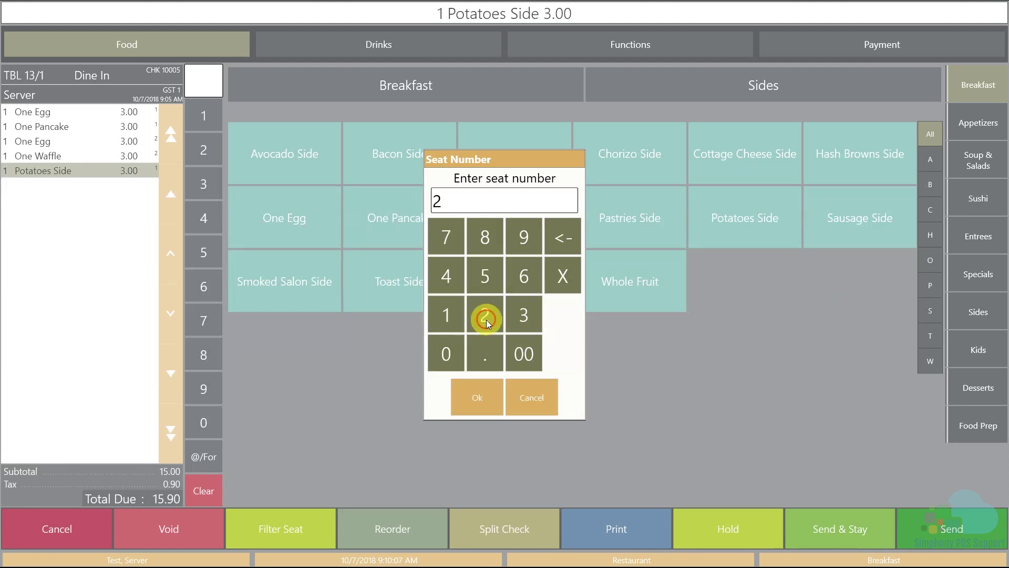
{"action": "left_click", "coordinate": [482, 393]}
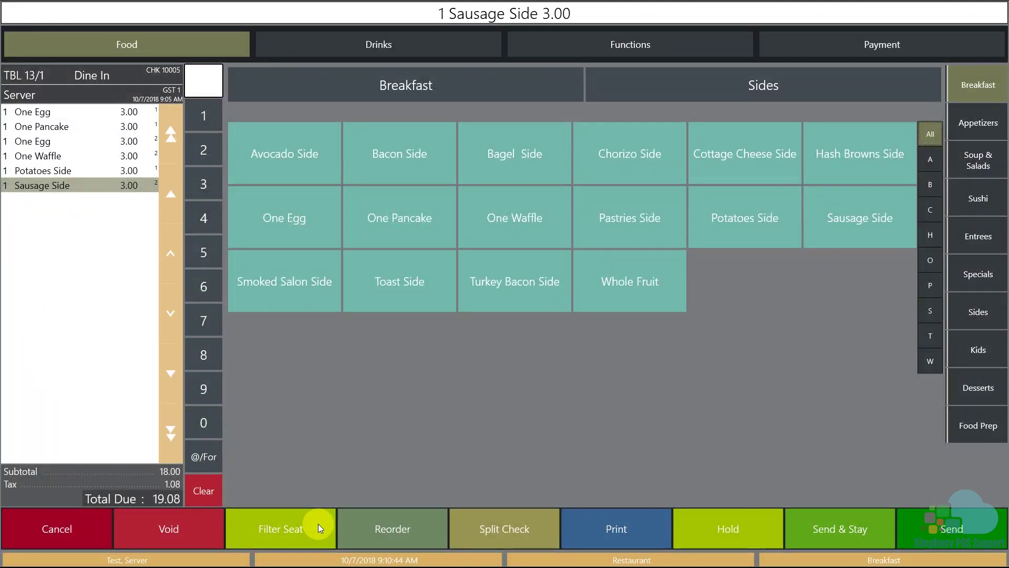
- Filter the check to seat 1's items, then bring up the clear-seat-filter prompt
{"action": "left_click", "coordinate": [318, 524]}
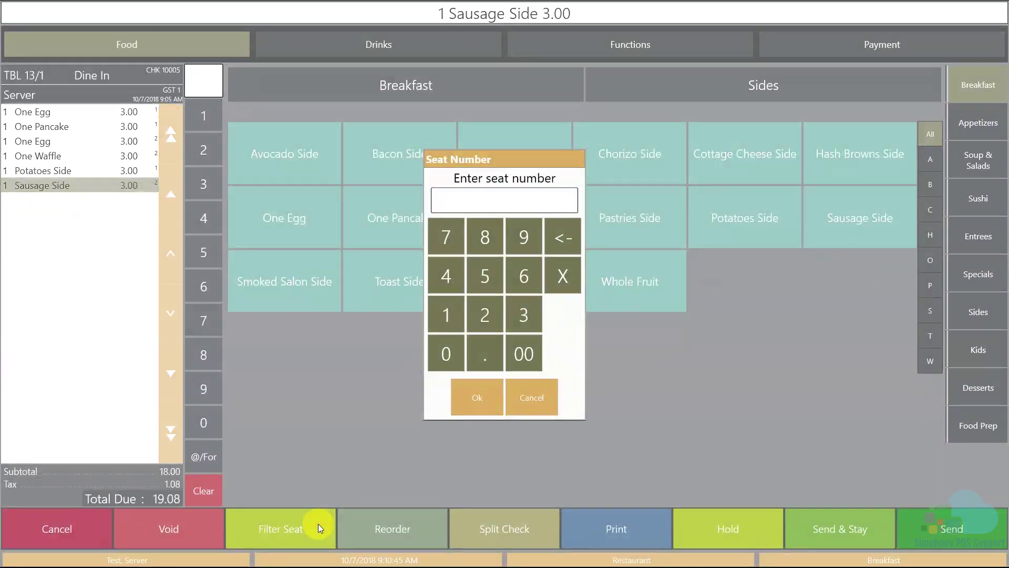
{"action": "left_click", "coordinate": [446, 305]}
{"action": "left_click", "coordinate": [445, 317]}
{"action": "left_click", "coordinate": [479, 397]}
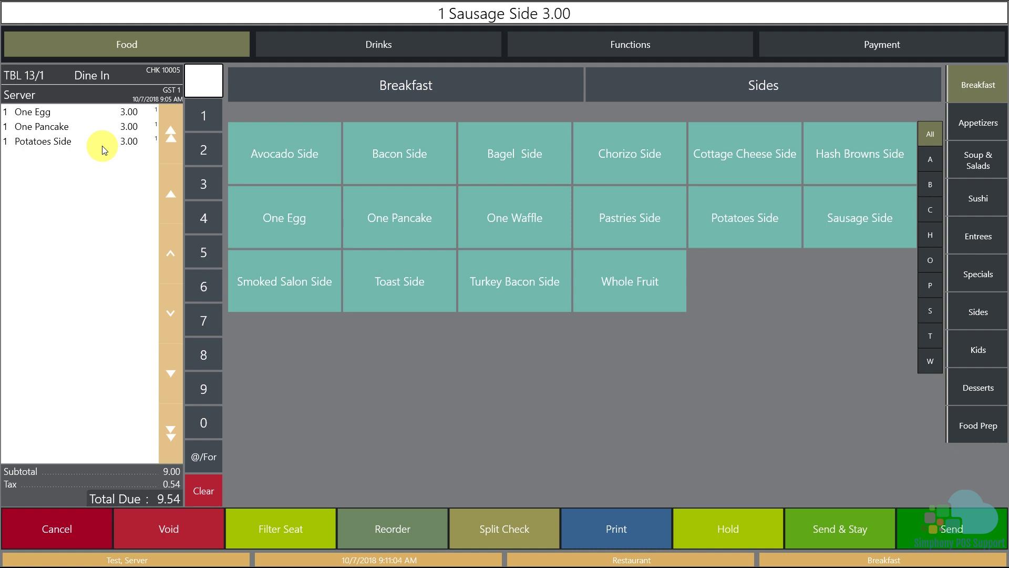
{"action": "left_click", "coordinate": [284, 522]}
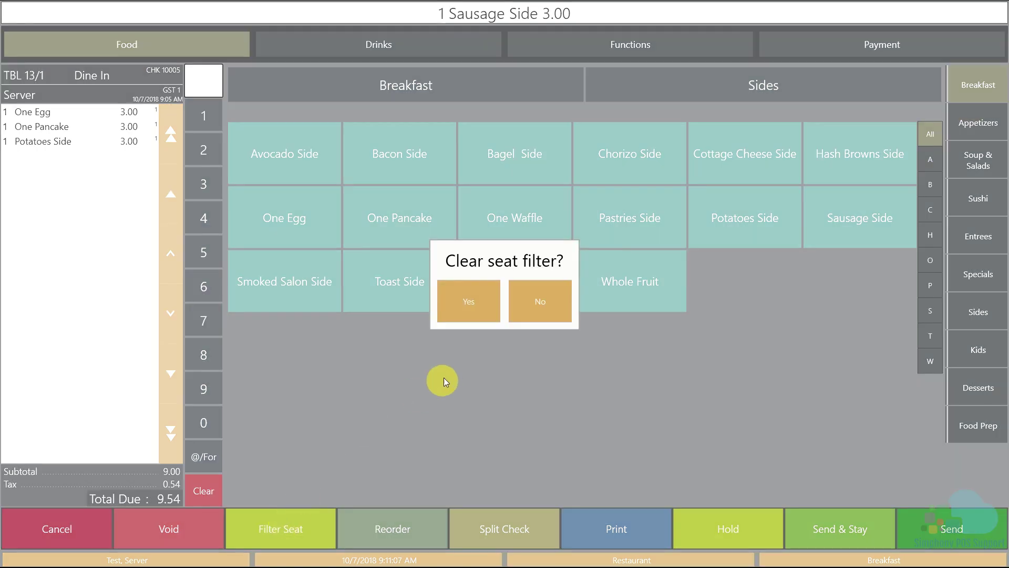
- Clear the seat filter and add a quantity of 3 Toast Sides to the check
{"action": "left_click", "coordinate": [472, 302]}
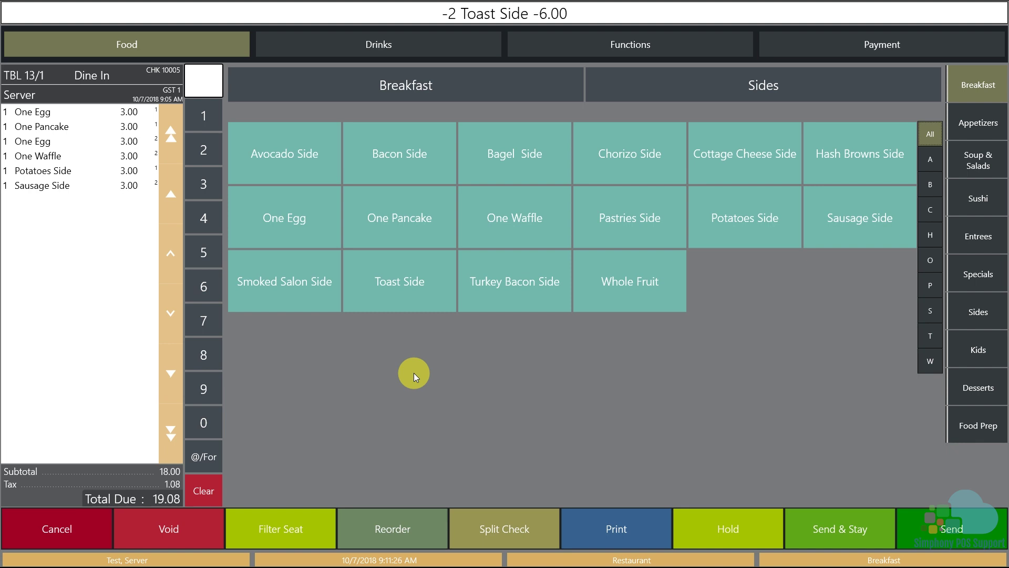
{"action": "left_click", "coordinate": [204, 185]}
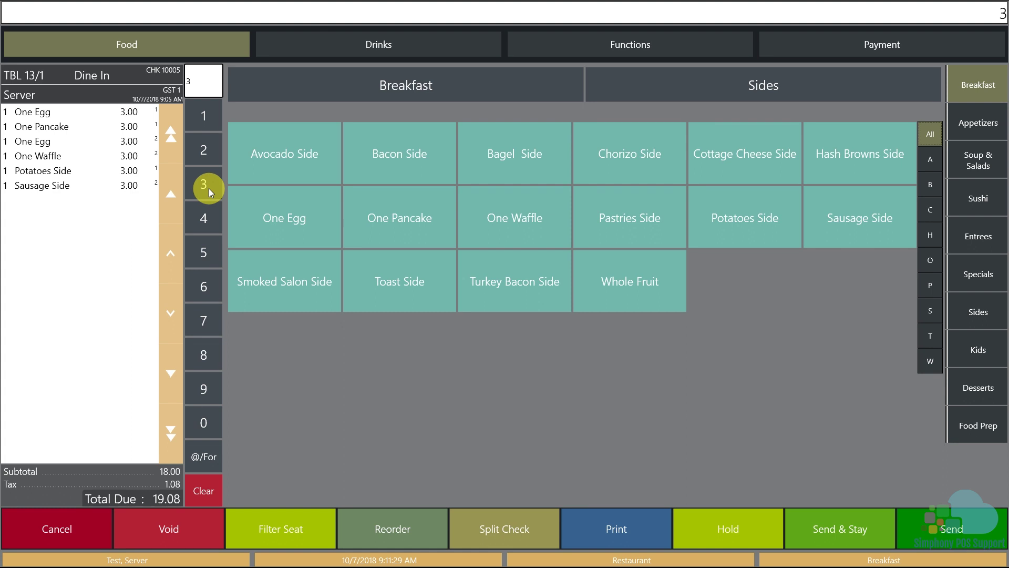
{"action": "left_click", "coordinate": [388, 294]}
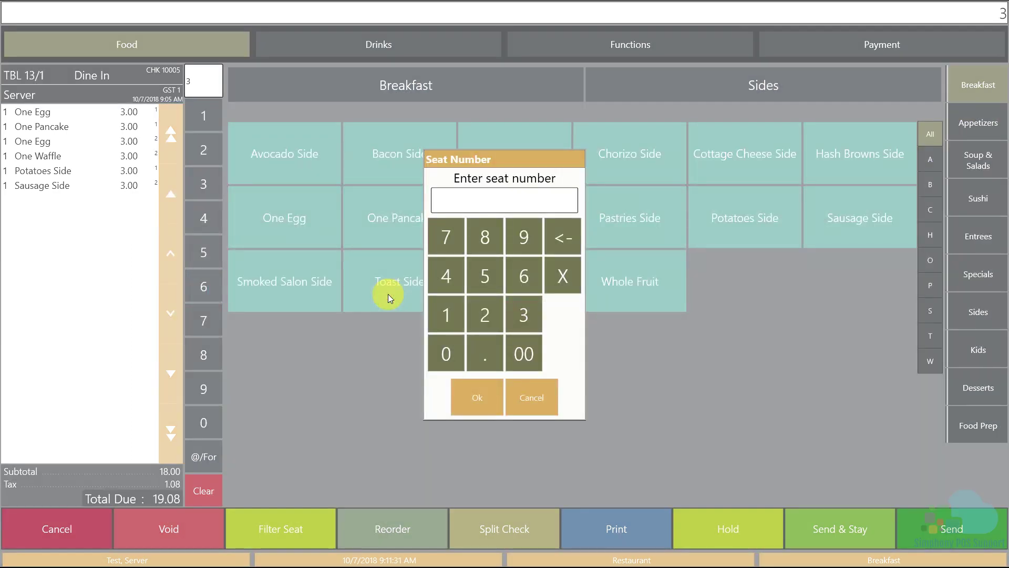
{"action": "left_click", "coordinate": [445, 353]}
{"action": "left_click", "coordinate": [474, 392]}
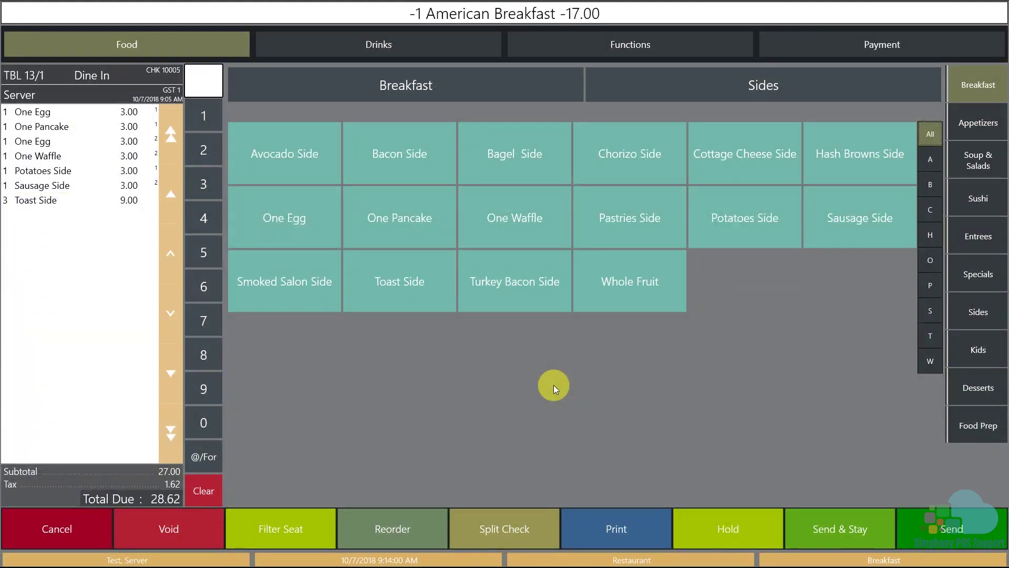
- Add an American Breakfast for seat 3 with Over Easy eggs
{"action": "left_click", "coordinate": [439, 92]}
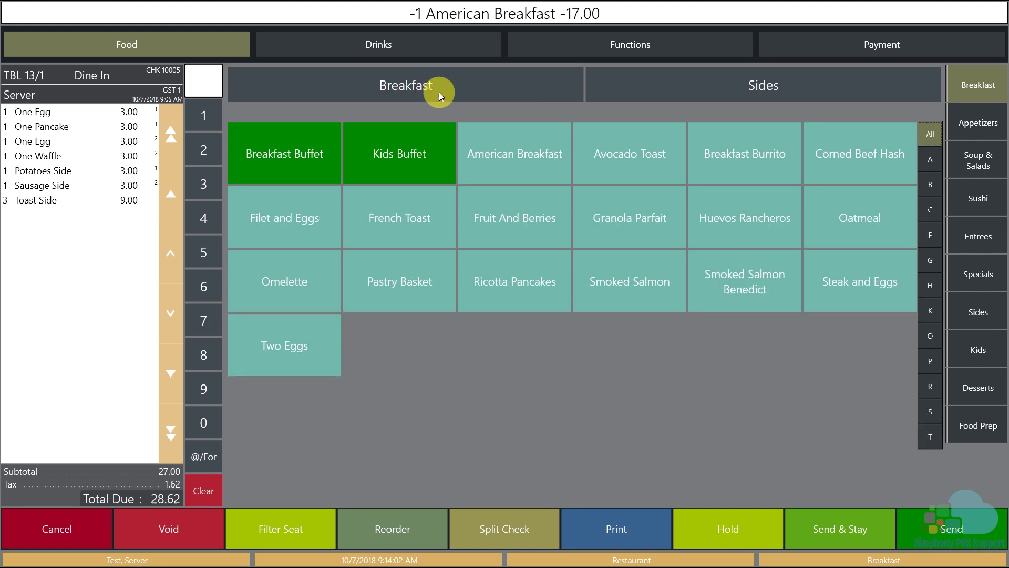
{"action": "left_click", "coordinate": [521, 172]}
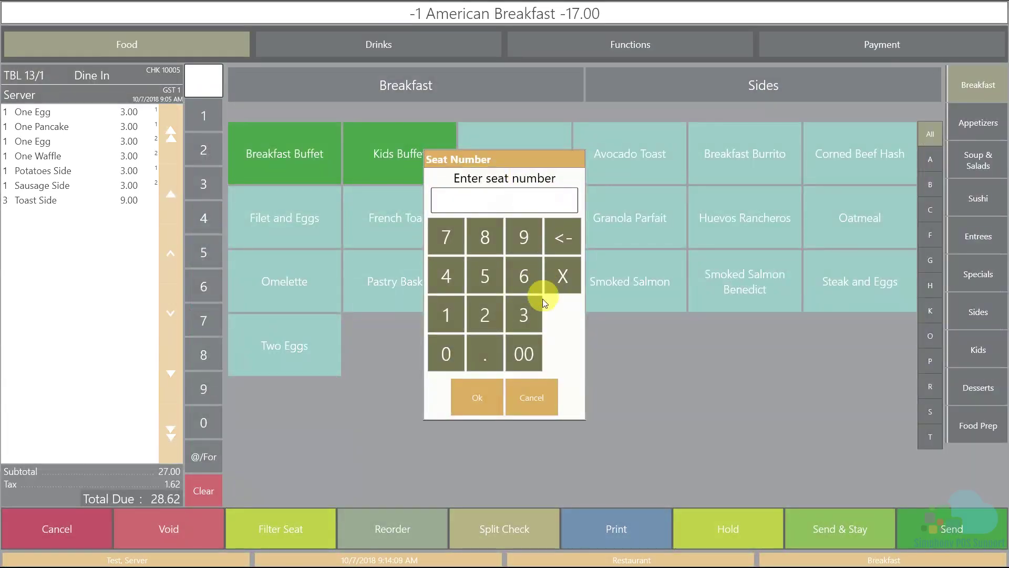
{"action": "left_click", "coordinate": [528, 317]}
{"action": "left_click", "coordinate": [487, 405]}
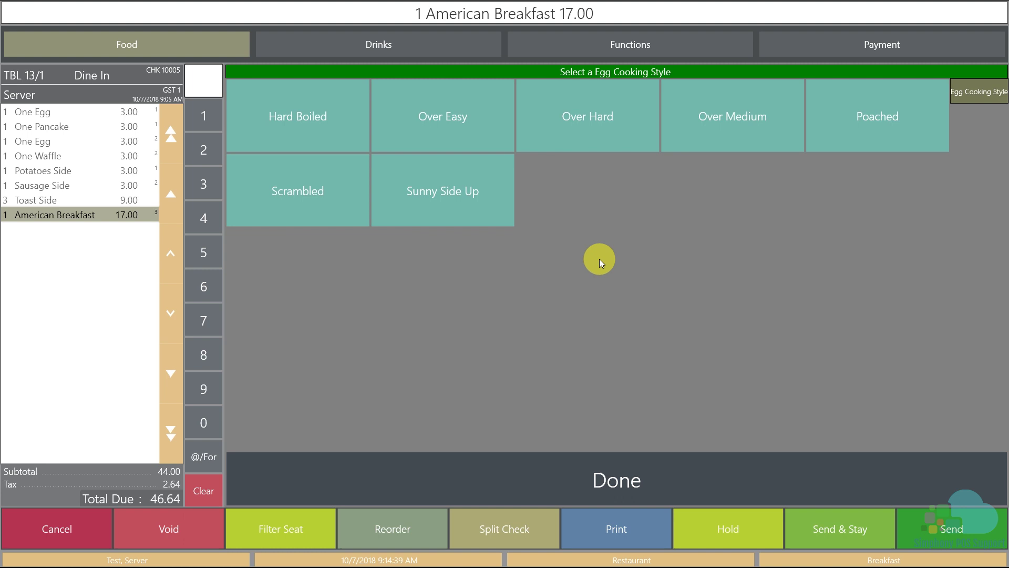
{"action": "left_click", "coordinate": [484, 145]}
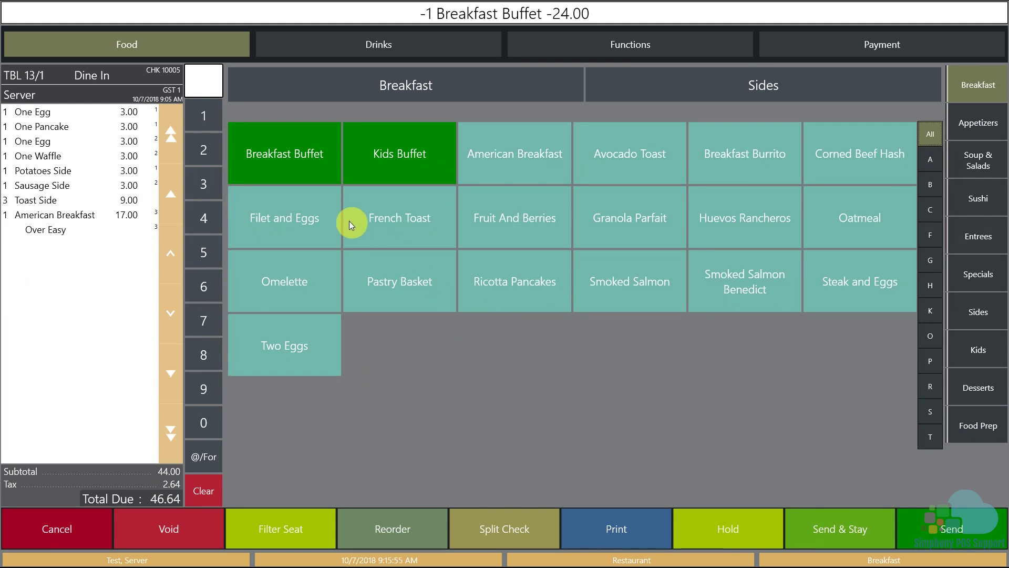
{"action": "left_click", "coordinate": [295, 168]}
{"action": "left_click", "coordinate": [519, 318]}
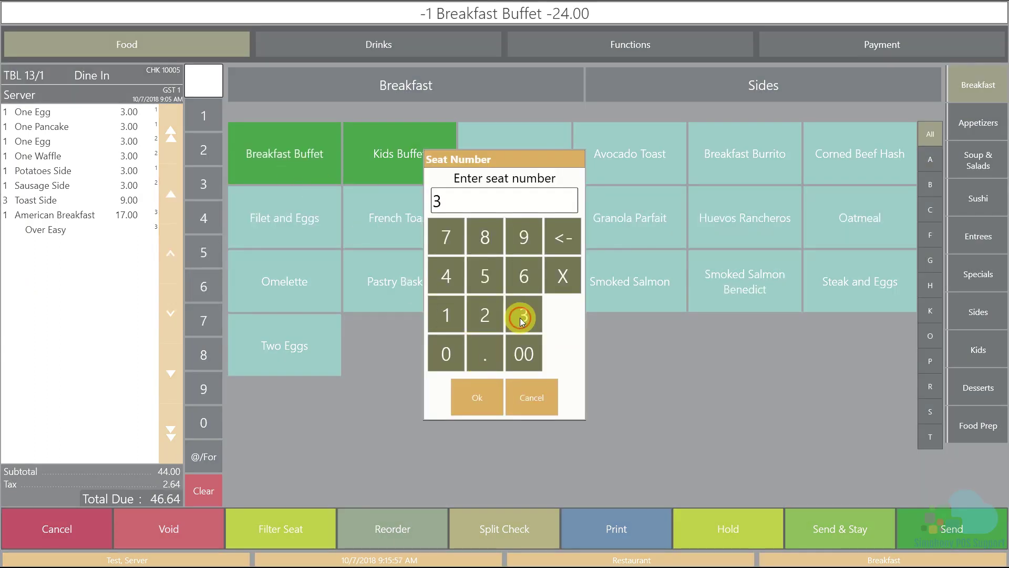
{"action": "left_click", "coordinate": [476, 395]}
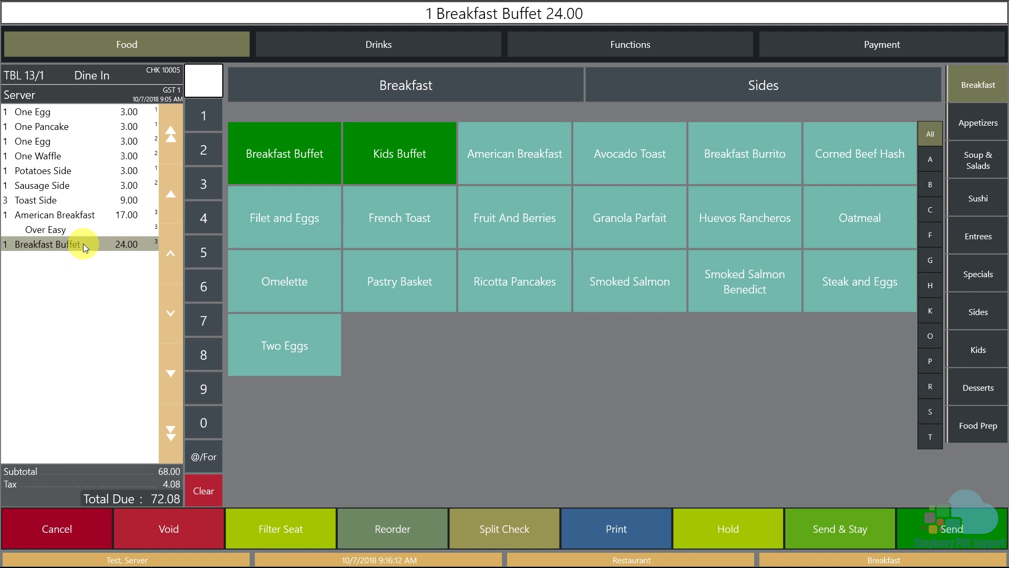
{"action": "left_click", "coordinate": [183, 532]}
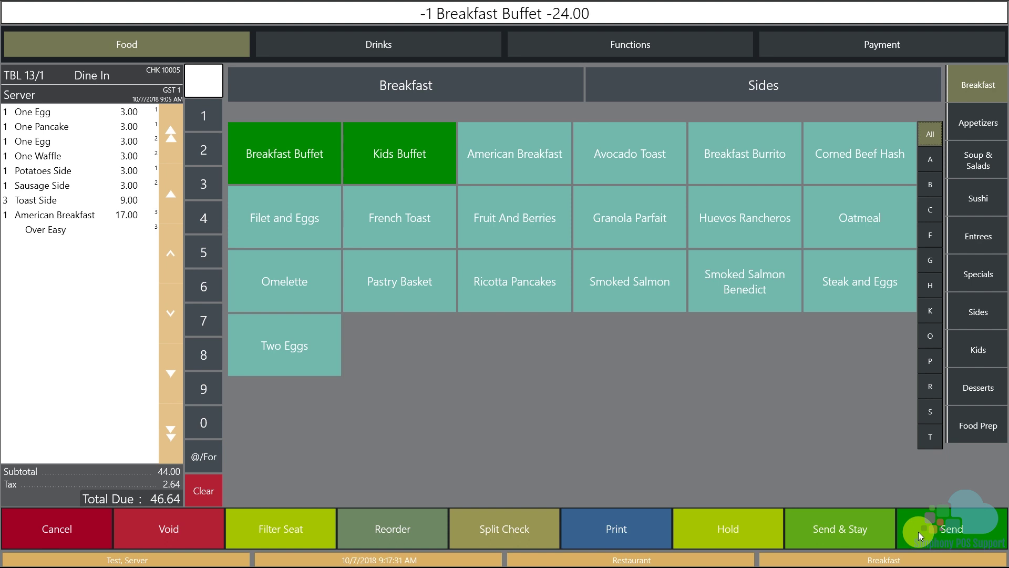
- Send & Stay the breakfast order, add an Acqua Panna from N/A Beverages, then send
{"action": "left_click", "coordinate": [844, 542]}
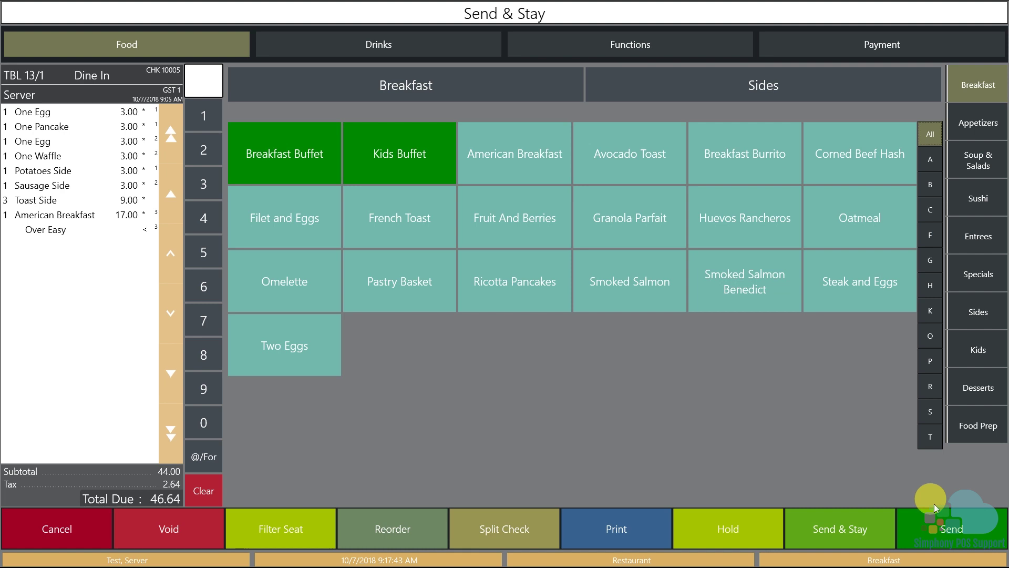
{"action": "left_click", "coordinate": [399, 52]}
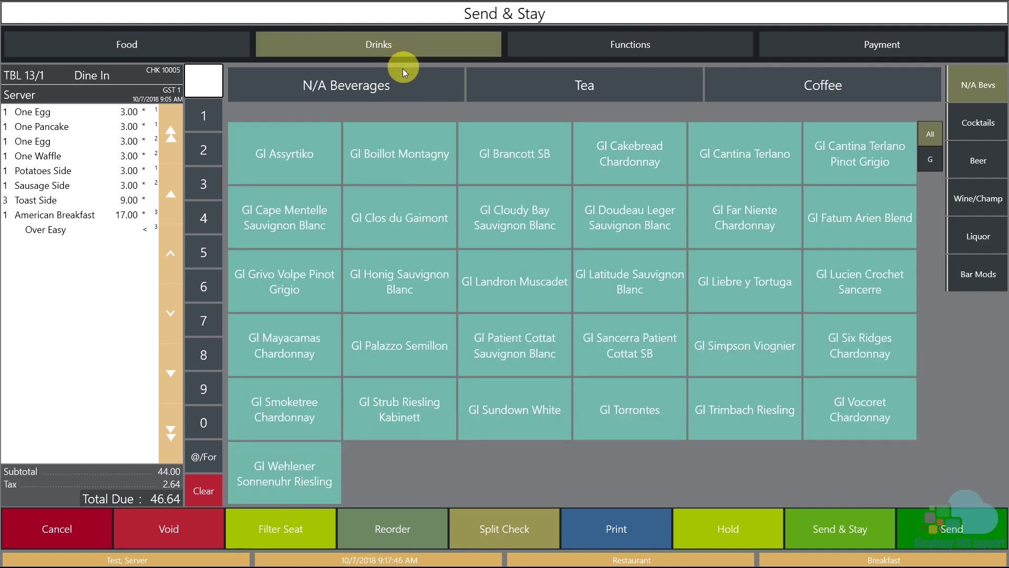
{"action": "left_click", "coordinate": [396, 83]}
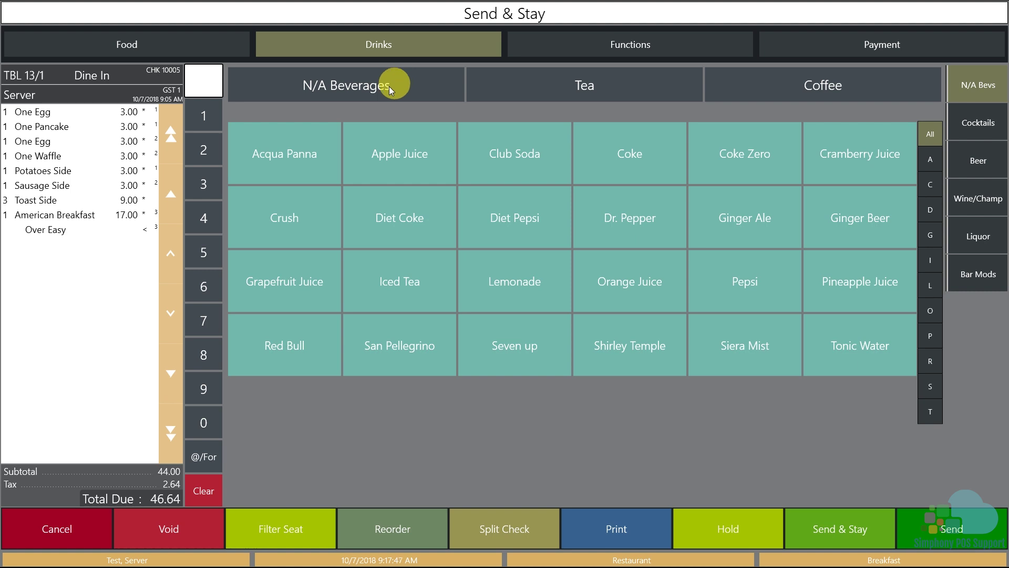
{"action": "left_click", "coordinate": [298, 169]}
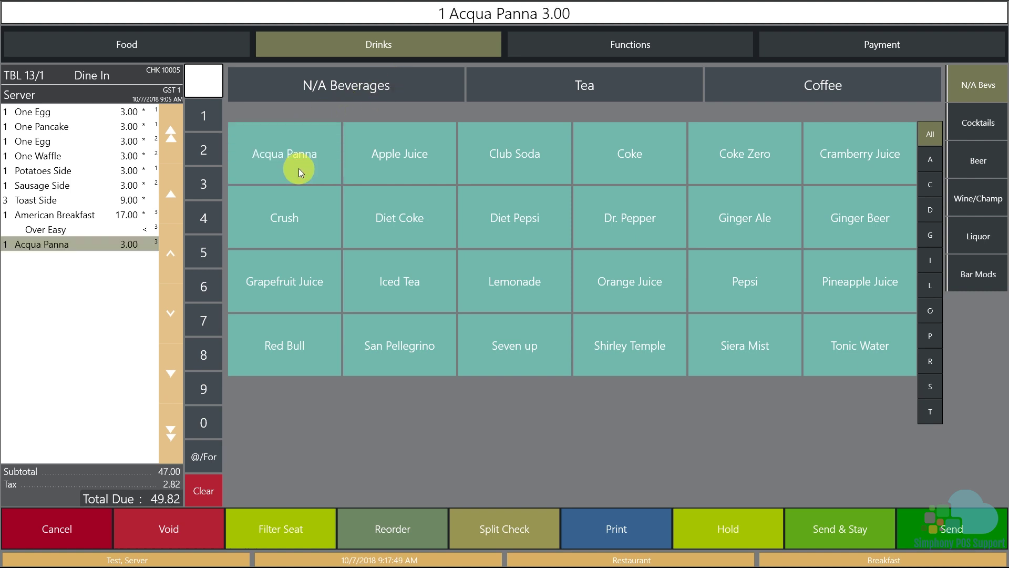
{"action": "left_click", "coordinate": [952, 531]}
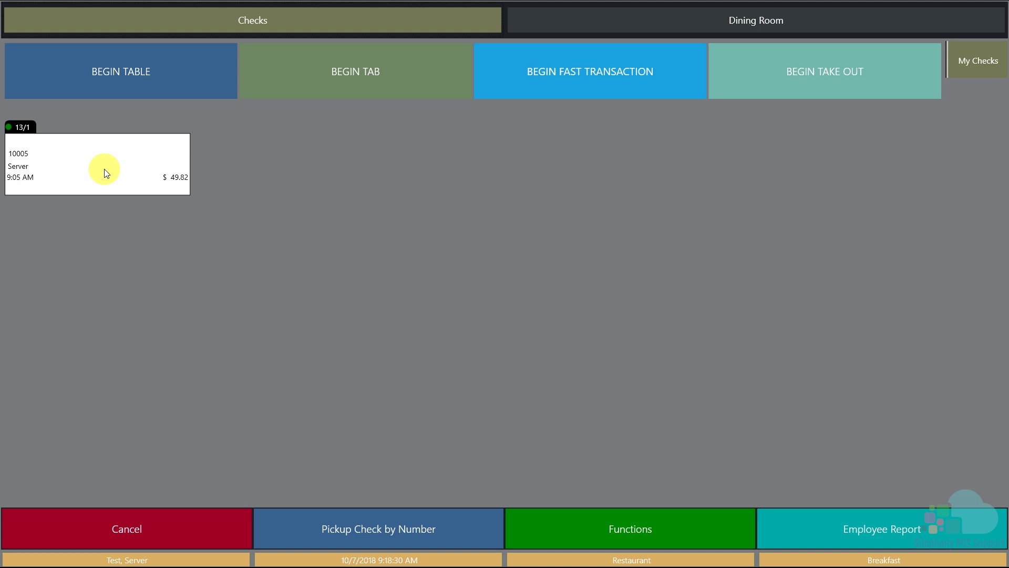
- Reopen table 13's check, reorder the Acqua Panna, and send the check
{"action": "left_click", "coordinate": [678, 26]}
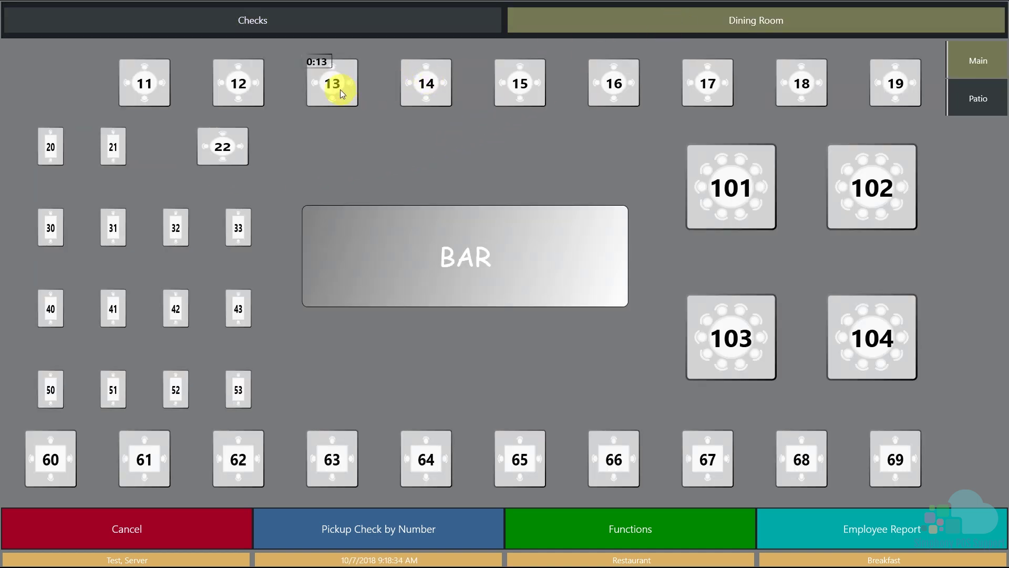
{"action": "left_click", "coordinate": [340, 89]}
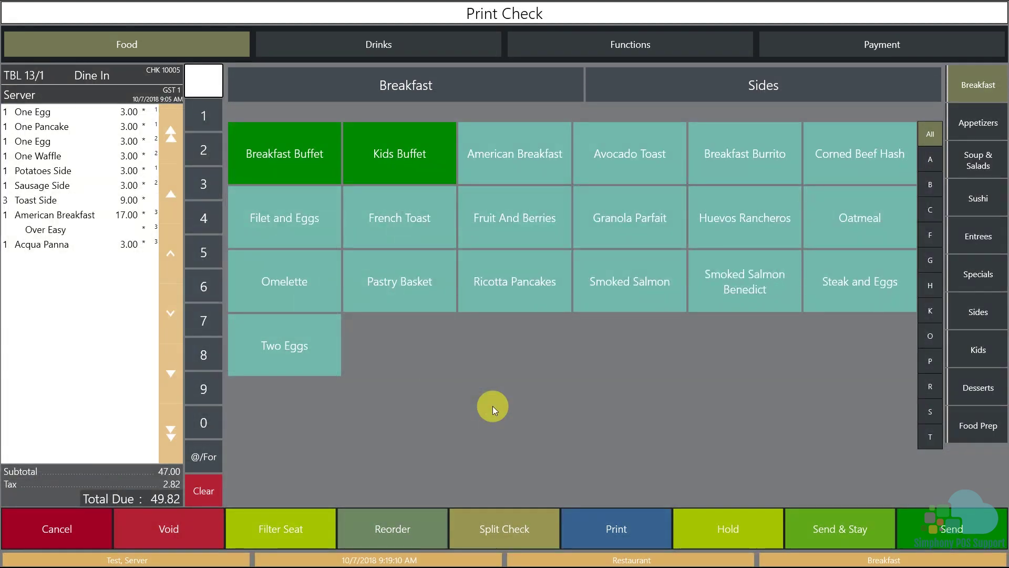
{"action": "left_click", "coordinate": [406, 532]}
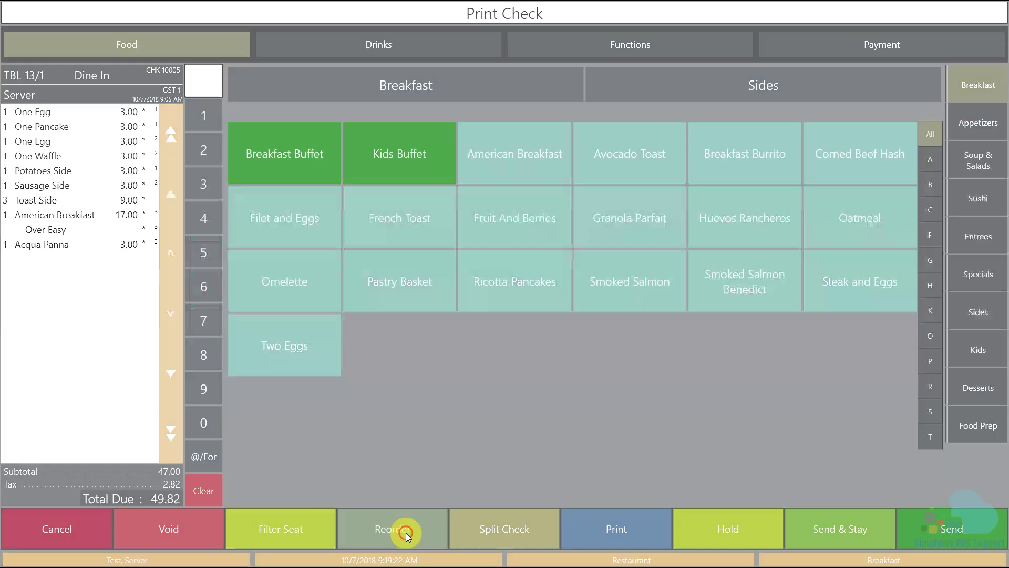
{"action": "left_click", "coordinate": [415, 322]}
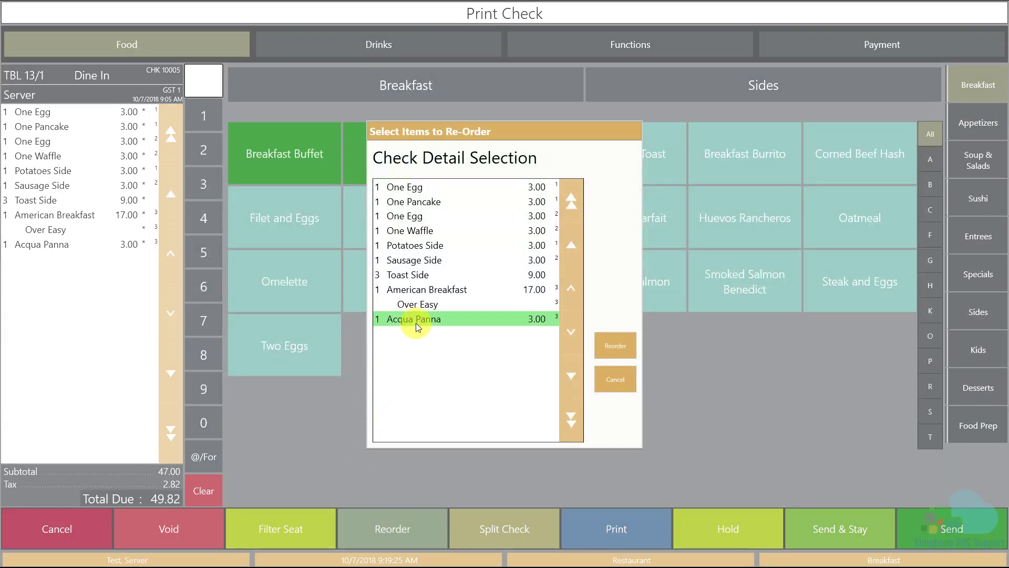
{"action": "left_click", "coordinate": [604, 346]}
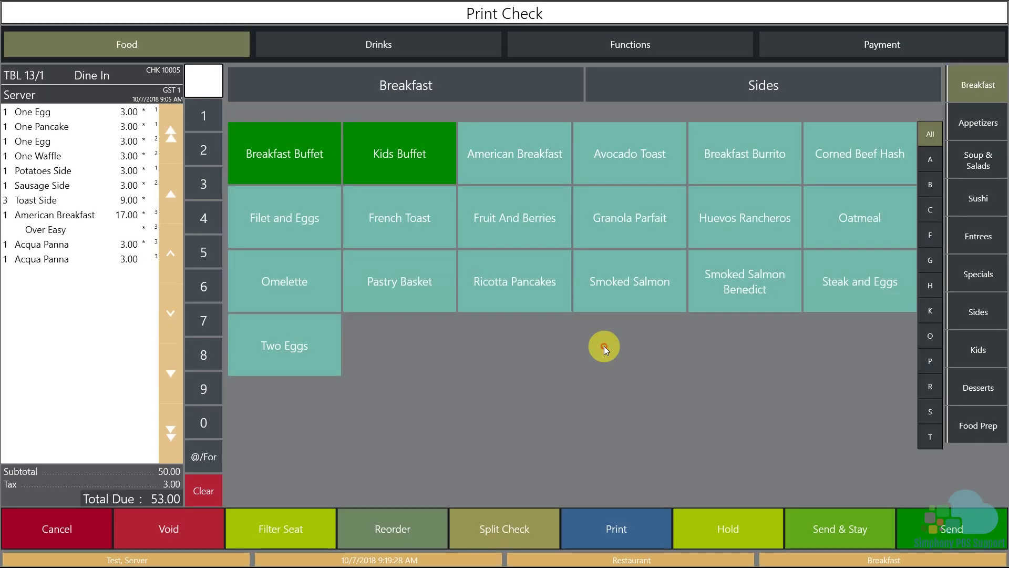
{"action": "left_click", "coordinate": [932, 522]}
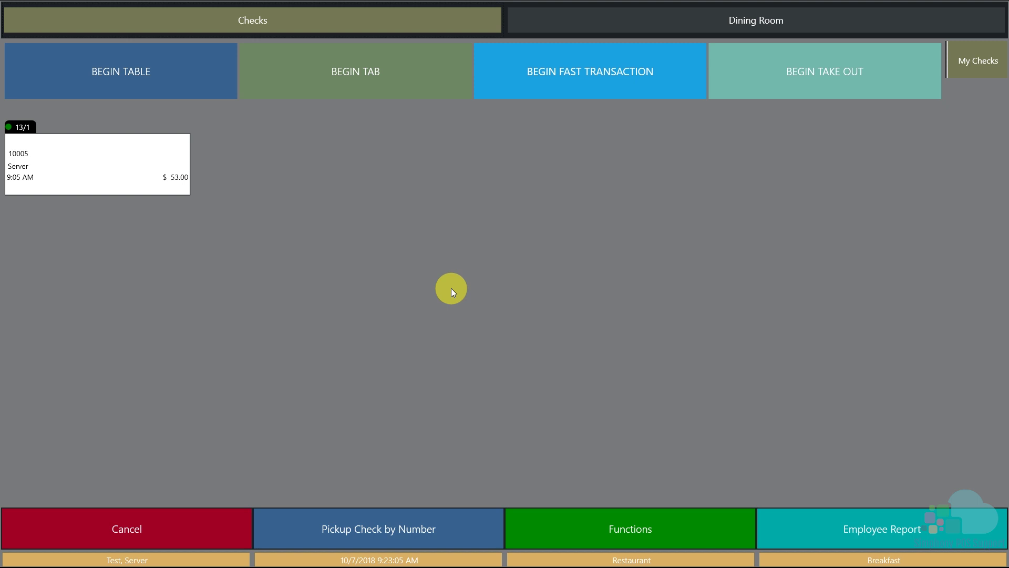
- Sign in to revenue center 2 - Bar and open a check for bar table 701
{"action": "left_click", "coordinate": [191, 513]}
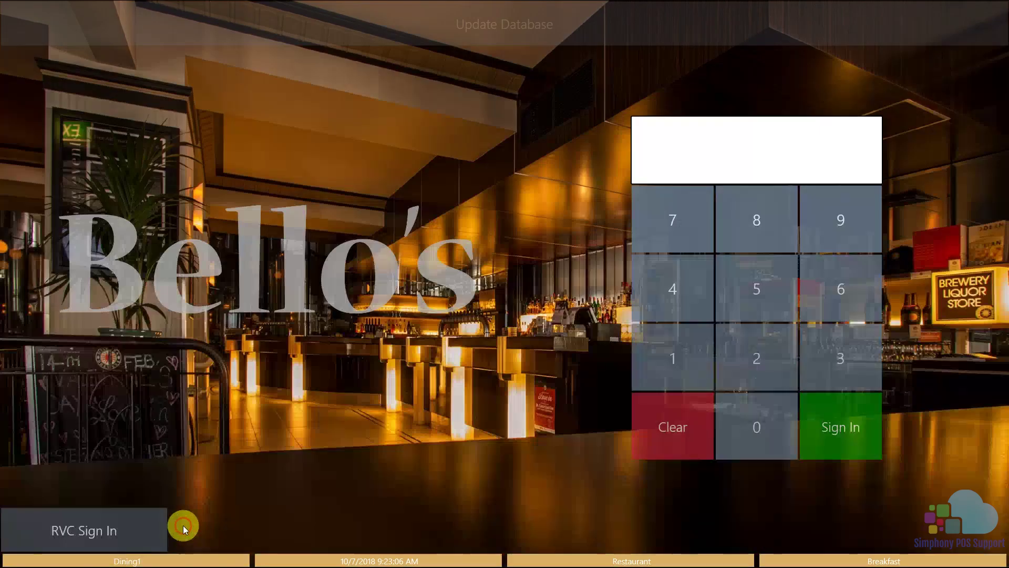
{"action": "left_click", "coordinate": [117, 533]}
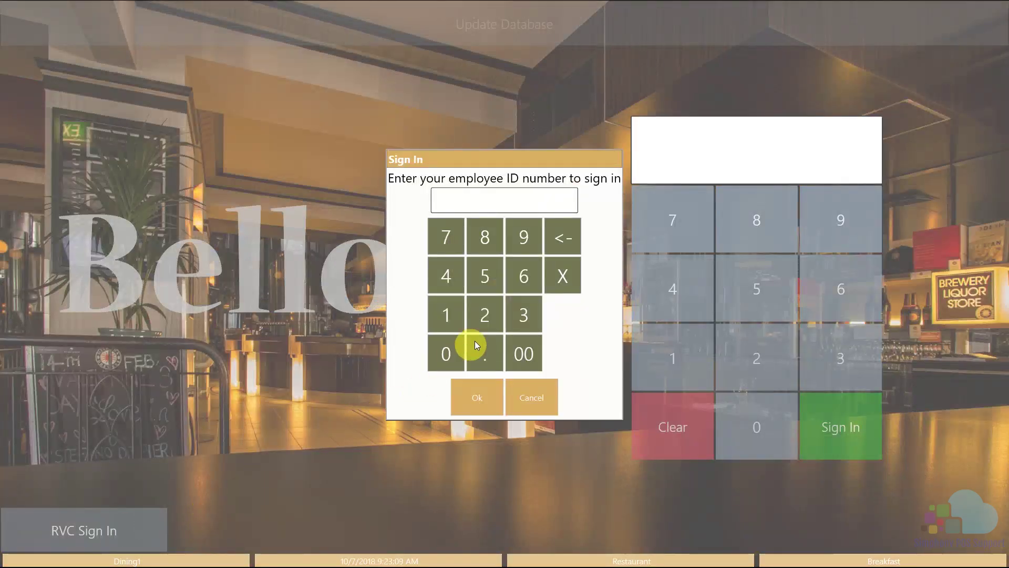
{"action": "left_click", "coordinate": [485, 315]}
{"action": "left_click", "coordinate": [477, 400]}
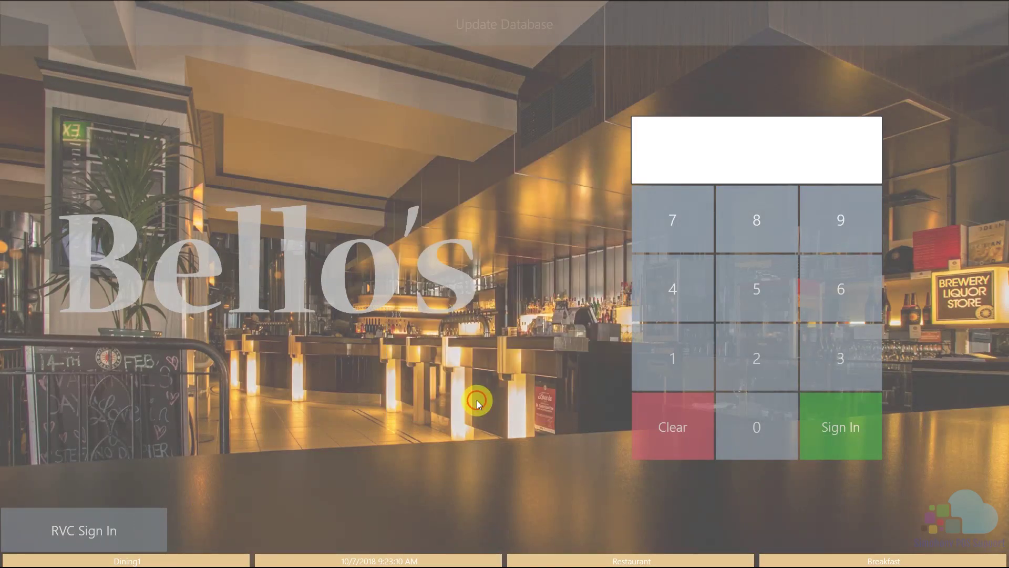
{"action": "left_click", "coordinate": [389, 217]}
{"action": "left_click", "coordinate": [582, 347]}
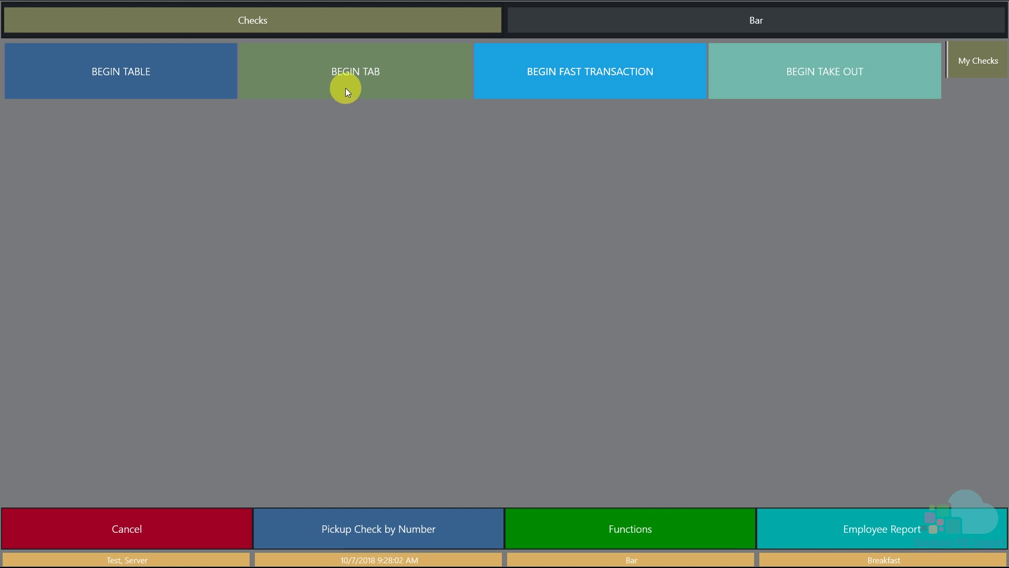
{"action": "left_click", "coordinate": [575, 26]}
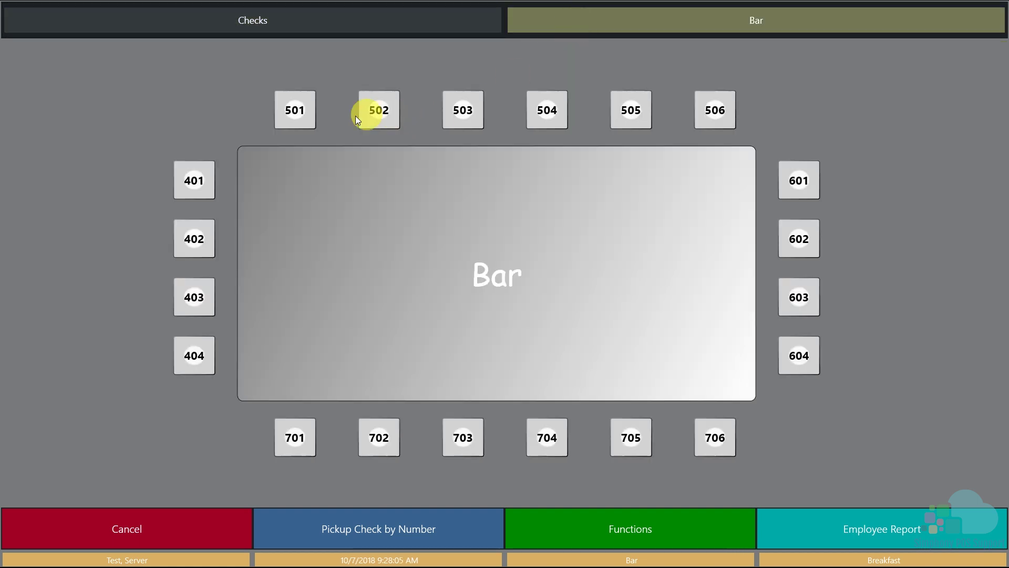
{"action": "left_click", "coordinate": [302, 446]}
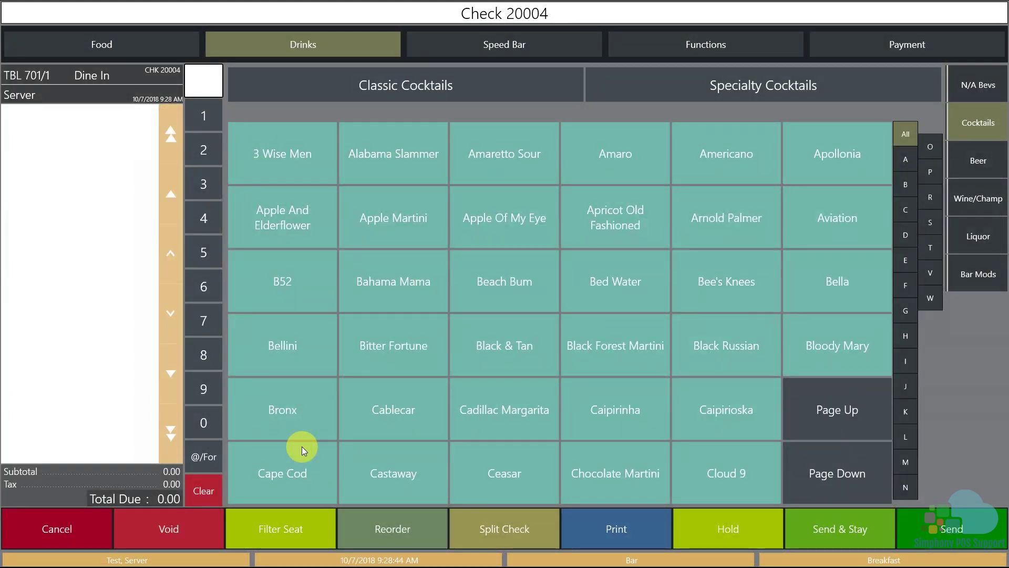
- Add two 12.00 Caipirinhas to check 20004 and send them to the bar, keeping it open
{"action": "left_click", "coordinate": [606, 415]}
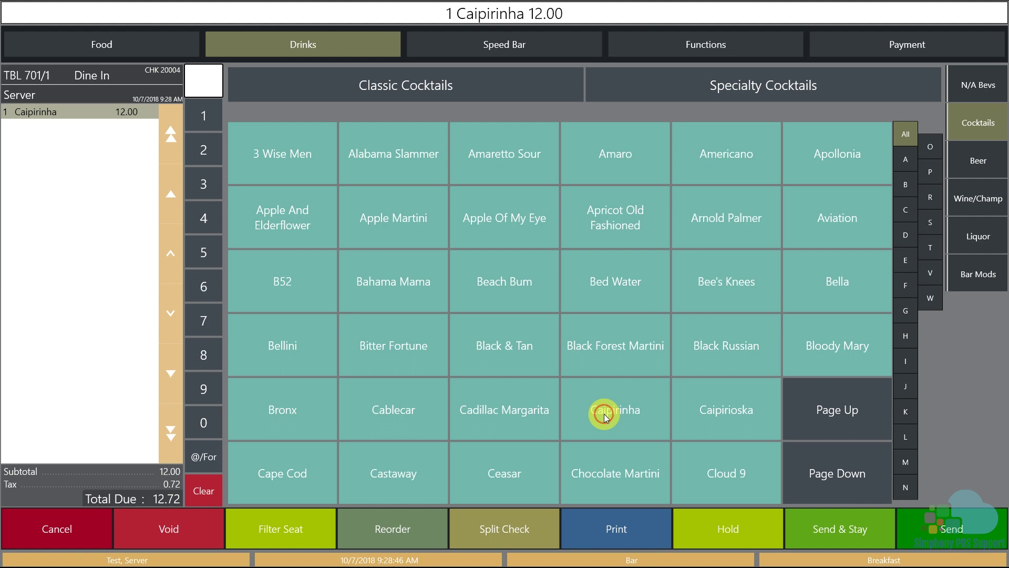
{"action": "left_click", "coordinate": [605, 414]}
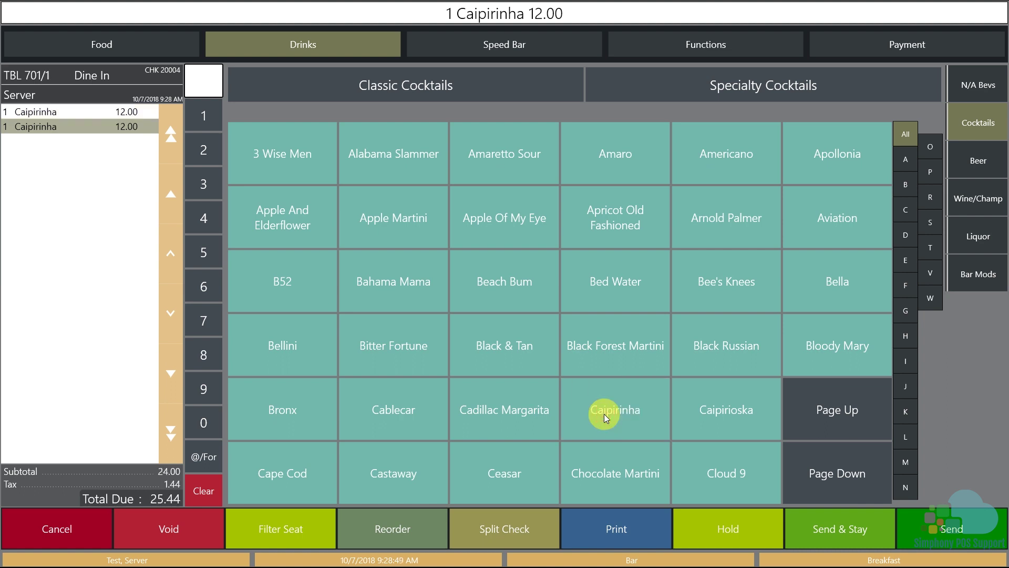
{"action": "left_click", "coordinate": [830, 528]}
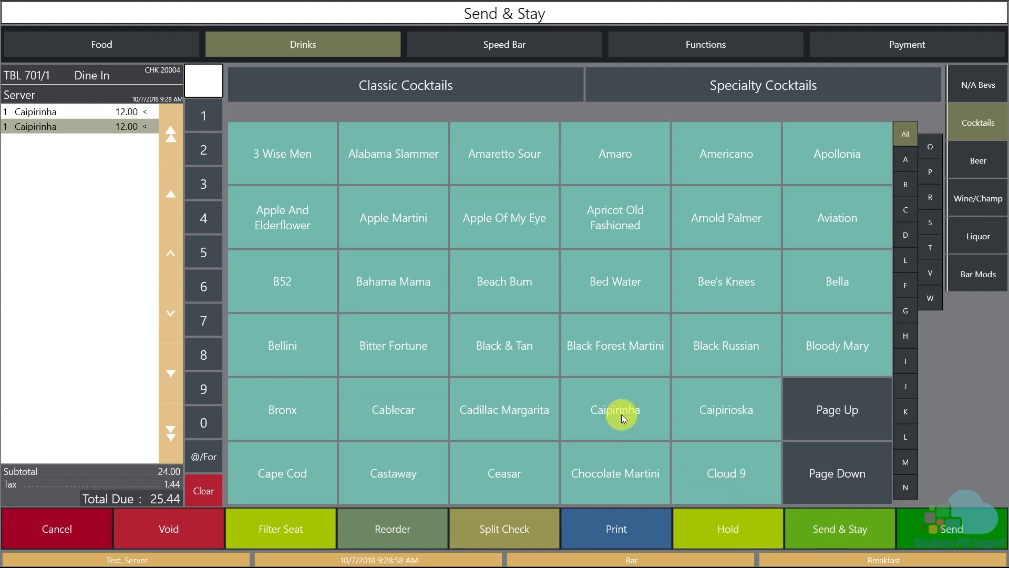
{"action": "left_click", "coordinate": [149, 53]}
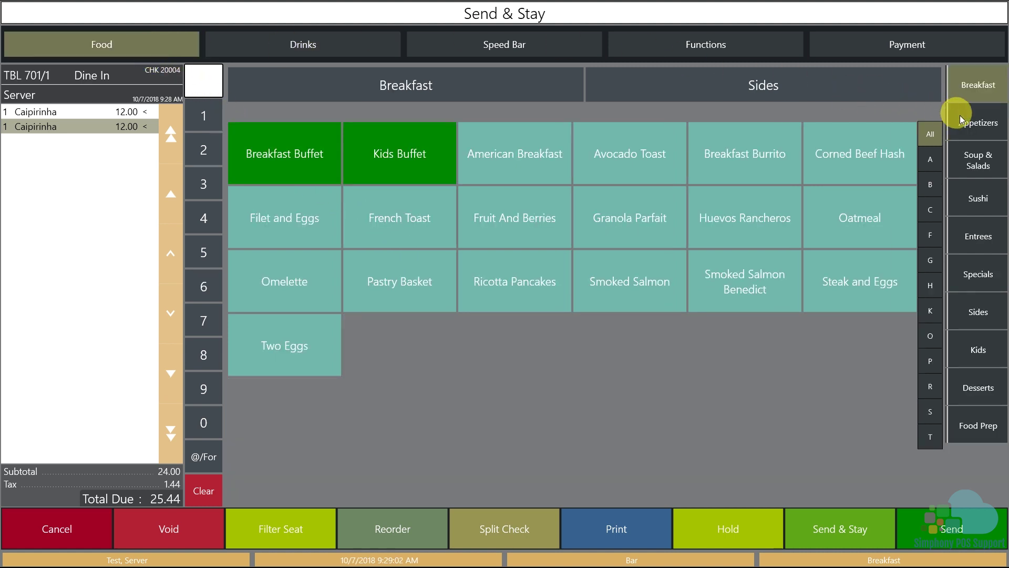
- Add an Ahi Tuna appetizer to the check, unassigned at seat 0
{"action": "left_click", "coordinate": [973, 126]}
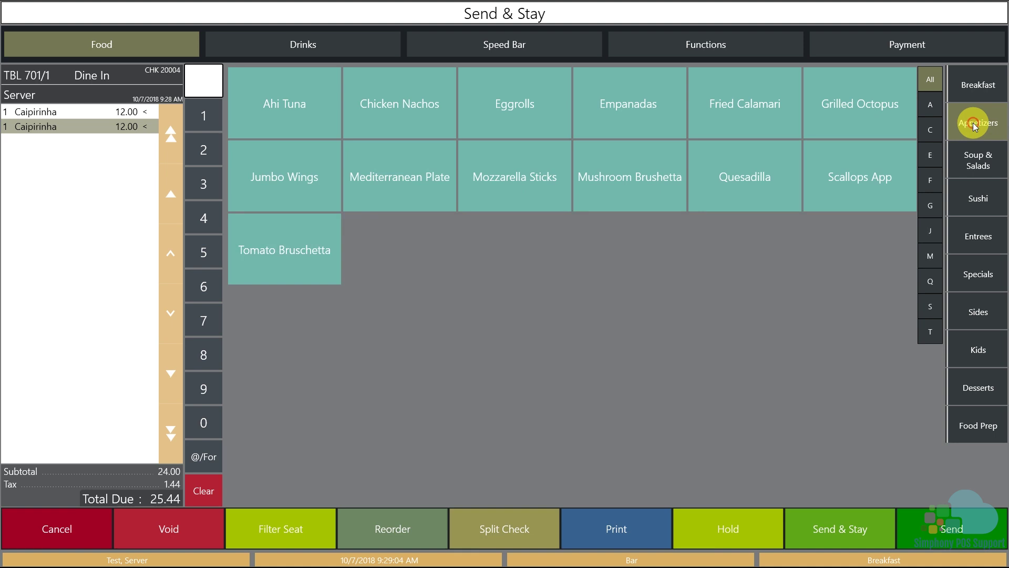
{"action": "left_click", "coordinate": [310, 126]}
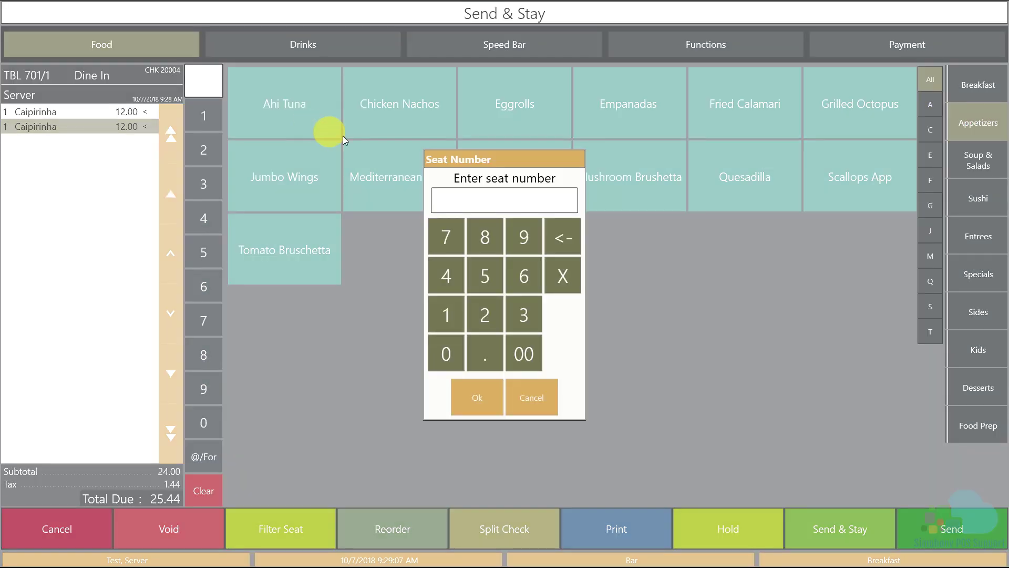
{"action": "left_click", "coordinate": [445, 353]}
{"action": "left_click", "coordinate": [475, 395]}
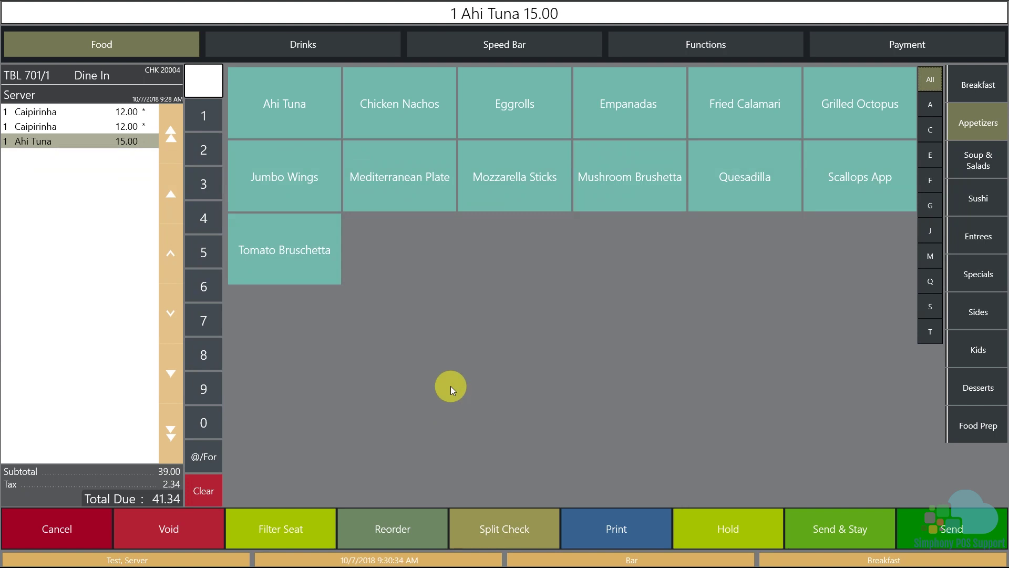
- Add two Beef Sliders entrees, one for seat 1 and one for seat 2
{"action": "left_click", "coordinate": [968, 239]}
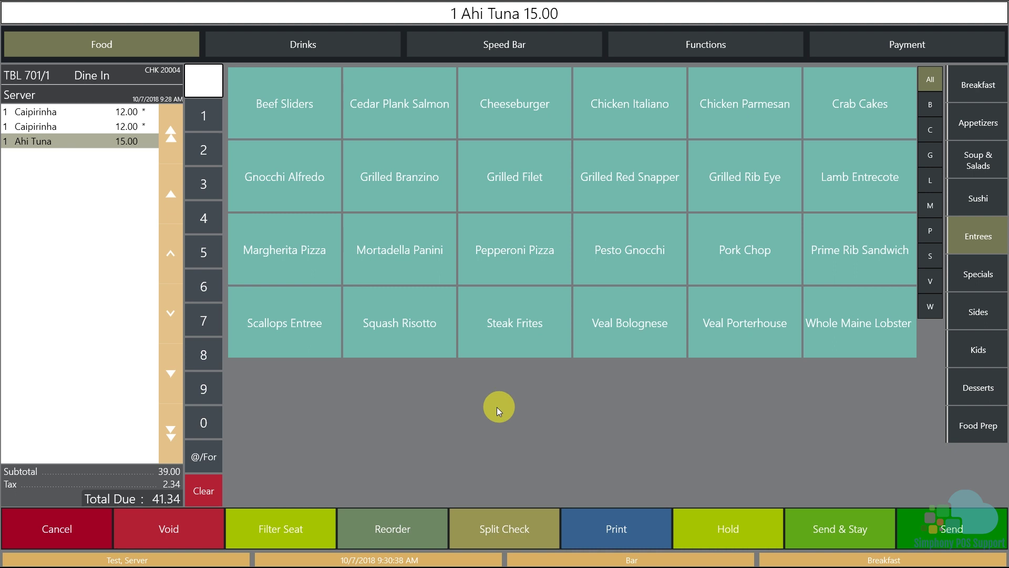
{"action": "left_click", "coordinate": [310, 120]}
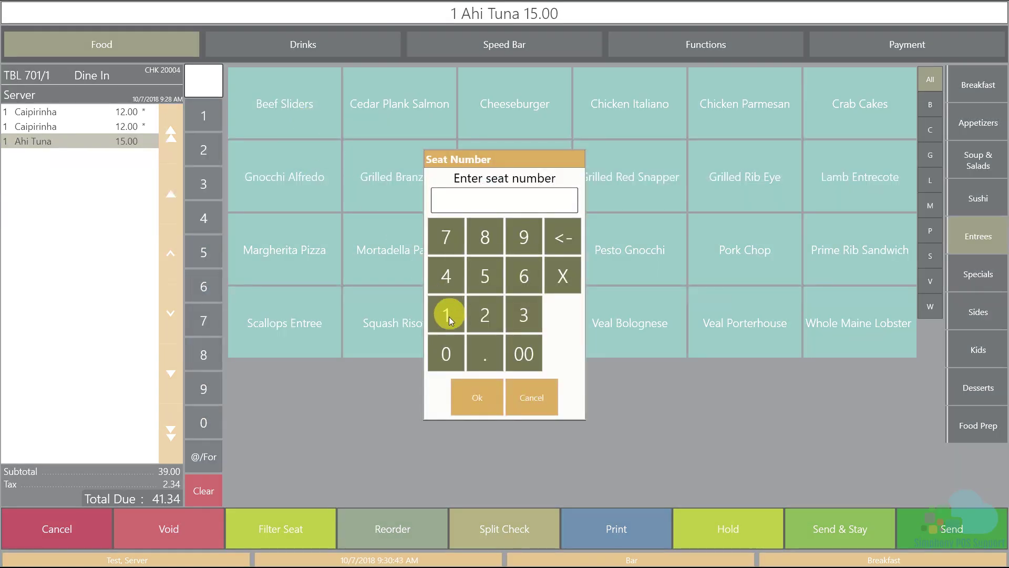
{"action": "left_click", "coordinate": [449, 316]}
{"action": "left_click", "coordinate": [470, 391]}
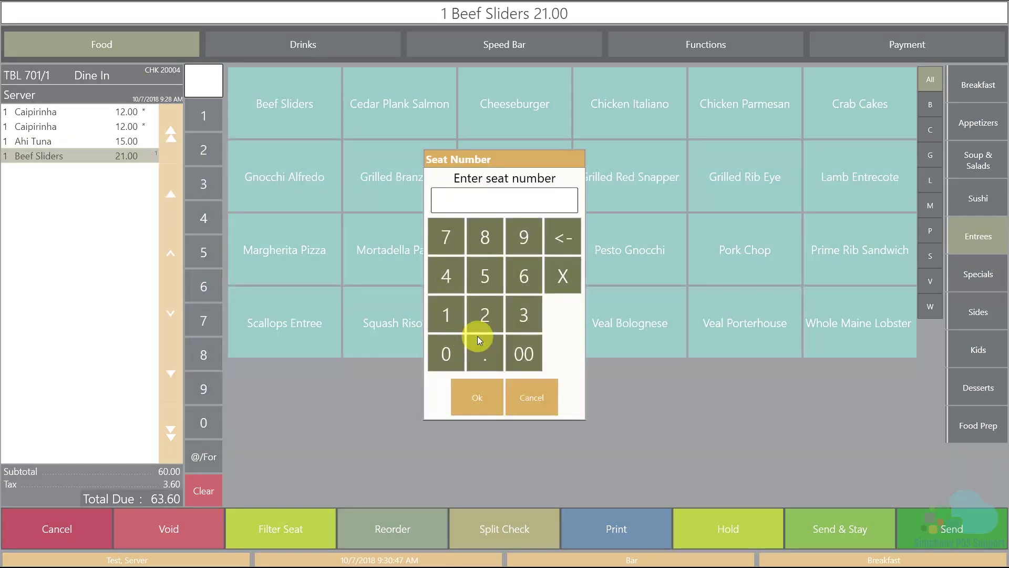
{"action": "left_click", "coordinate": [479, 328]}
{"action": "left_click", "coordinate": [474, 401]}
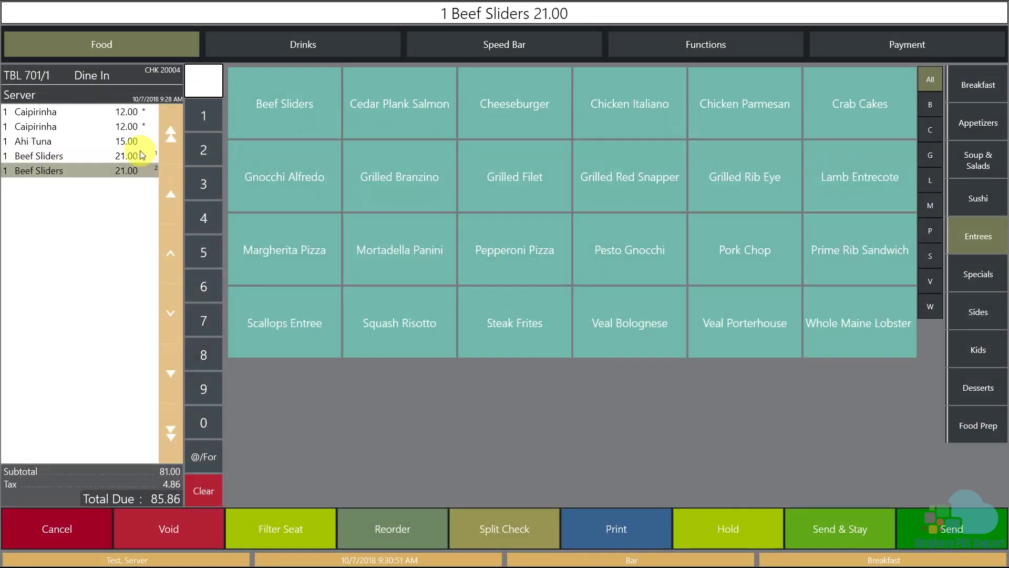
{"action": "left_click", "coordinate": [138, 144]}
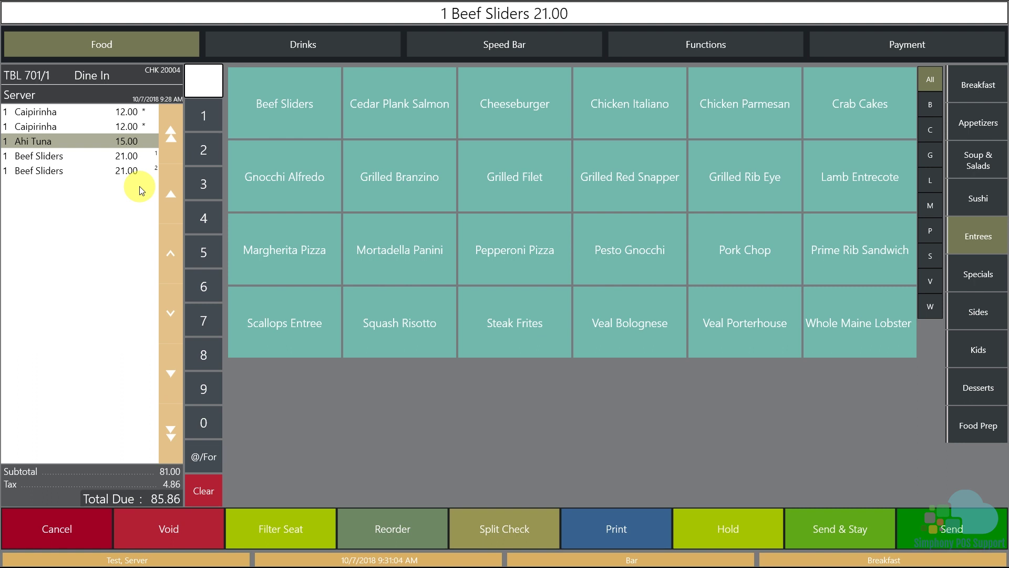
- Hold both Beef Sliders lines and send the rest of check 20004
{"action": "left_click", "coordinate": [127, 156]}
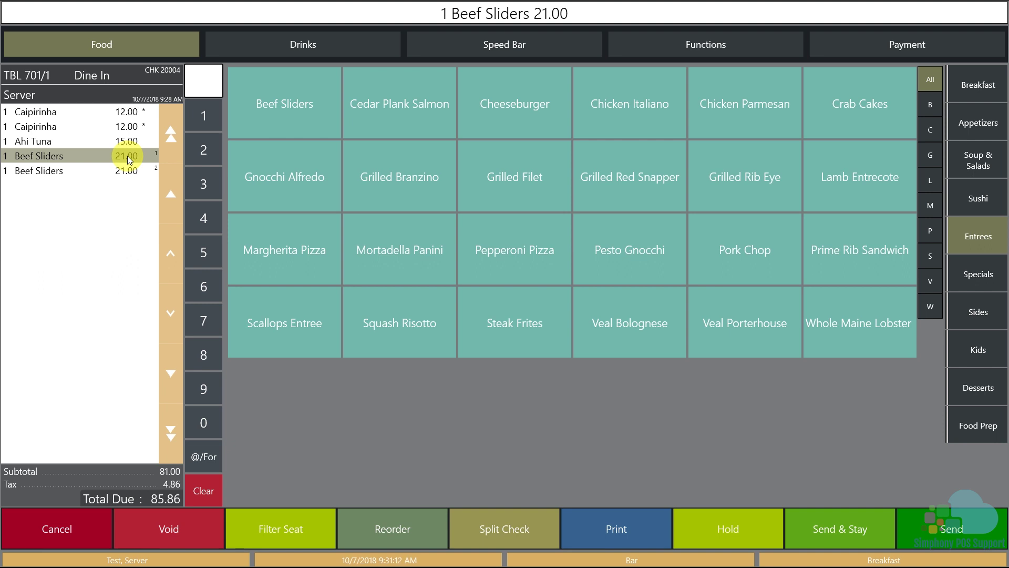
{"action": "left_click", "coordinate": [733, 531]}
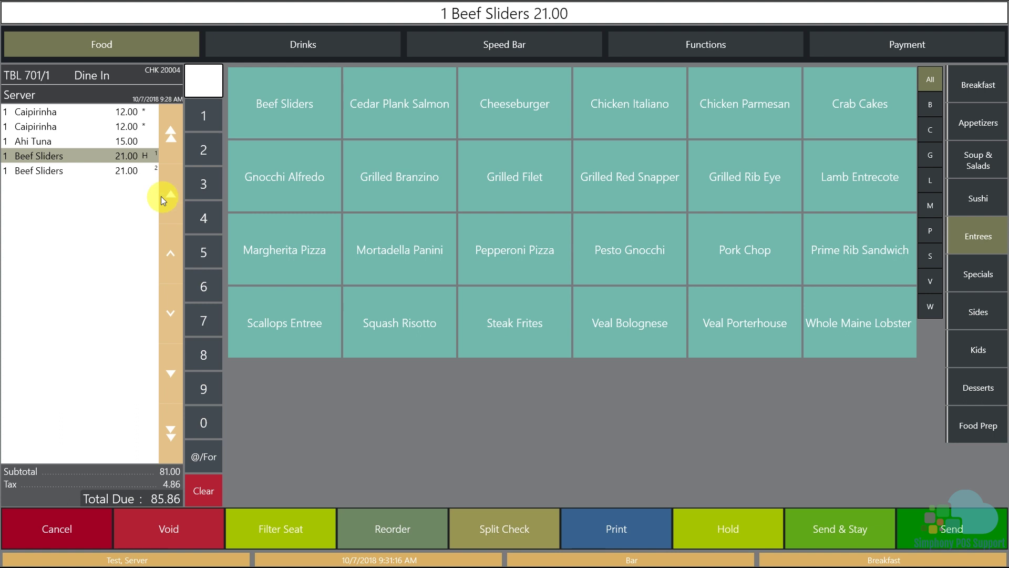
{"action": "left_click", "coordinate": [132, 173]}
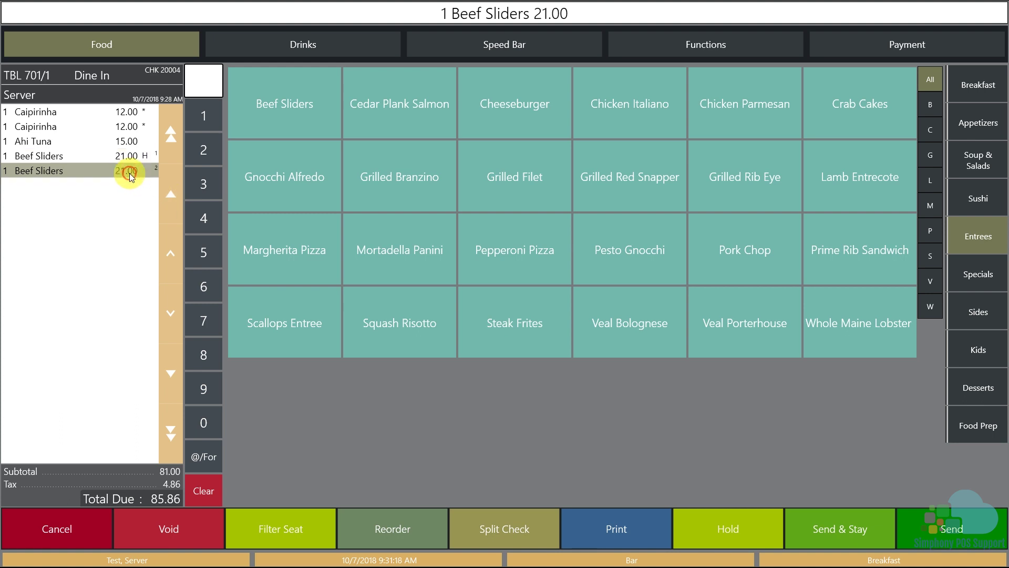
{"action": "left_click", "coordinate": [730, 530]}
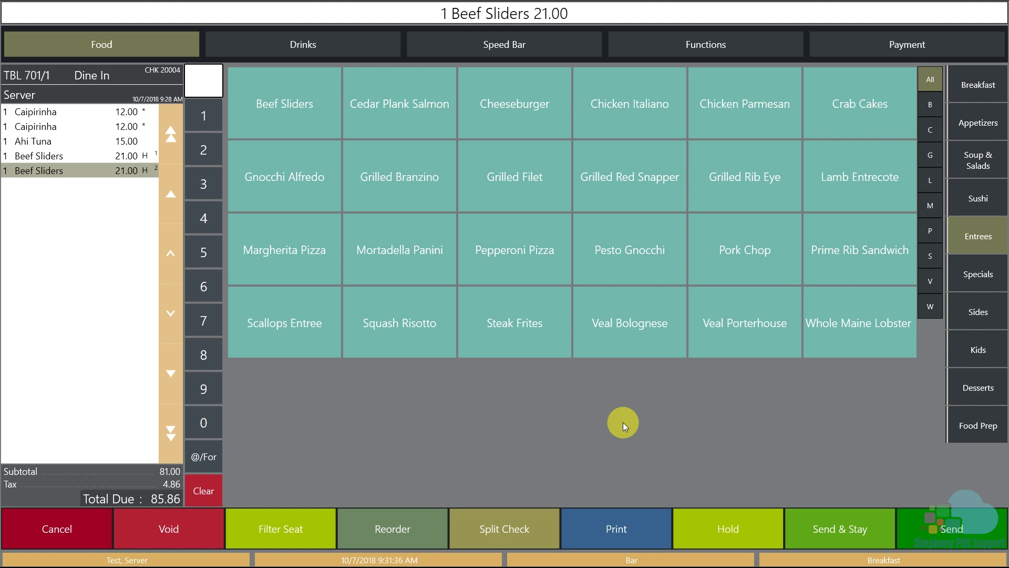
{"action": "left_click", "coordinate": [916, 529]}
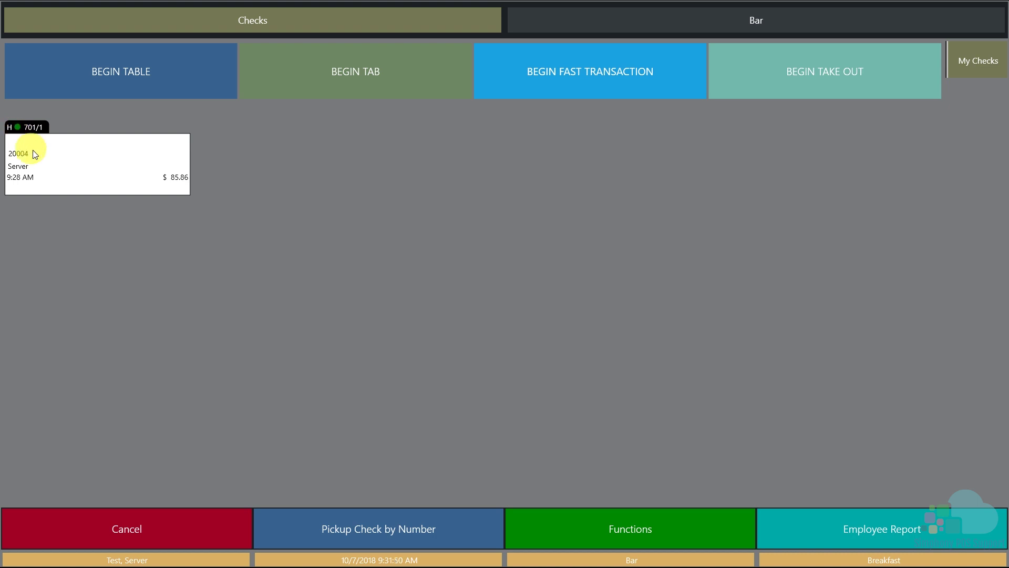
- Reopen check 701/1, release the hold on both Beef Sliders, and send them
{"action": "left_click", "coordinate": [104, 171]}
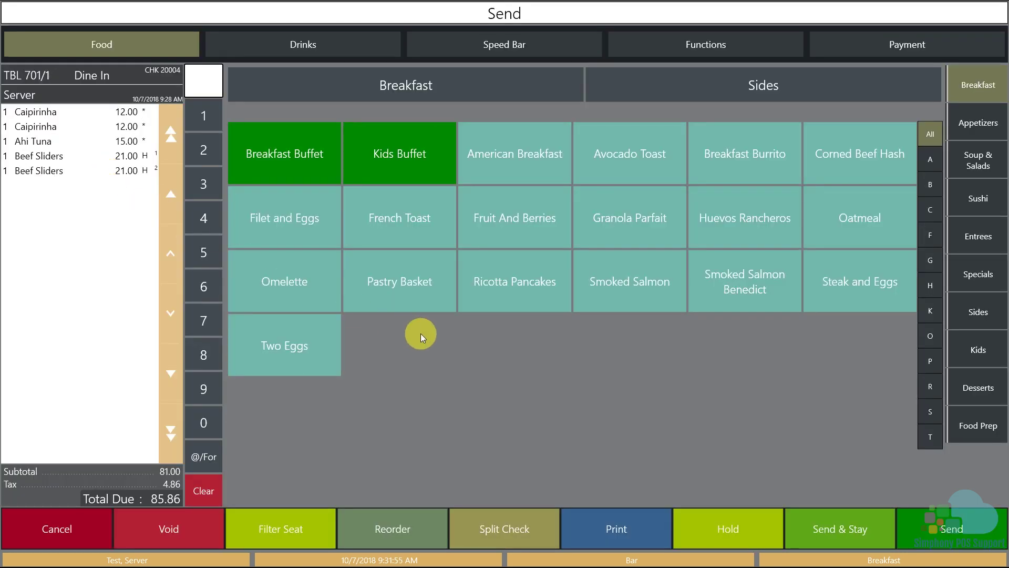
{"action": "left_click", "coordinate": [130, 158]}
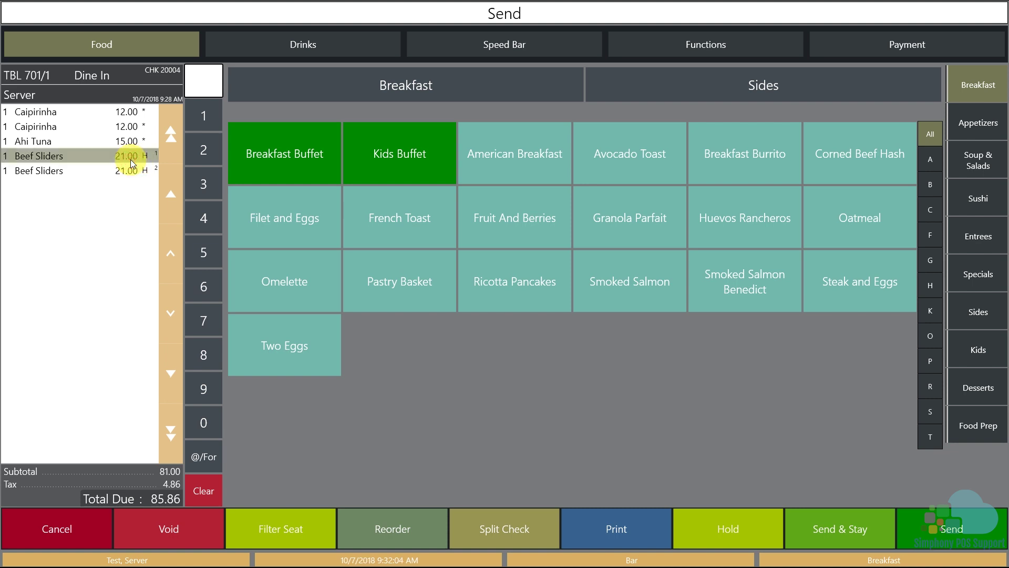
{"action": "left_click", "coordinate": [733, 519]}
{"action": "left_click", "coordinate": [129, 171]}
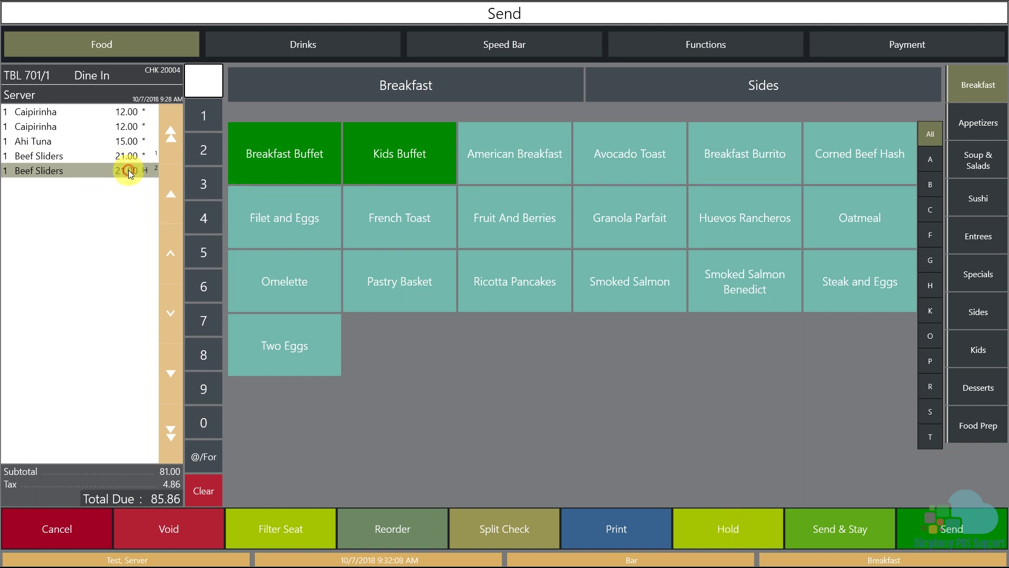
{"action": "left_click", "coordinate": [725, 533]}
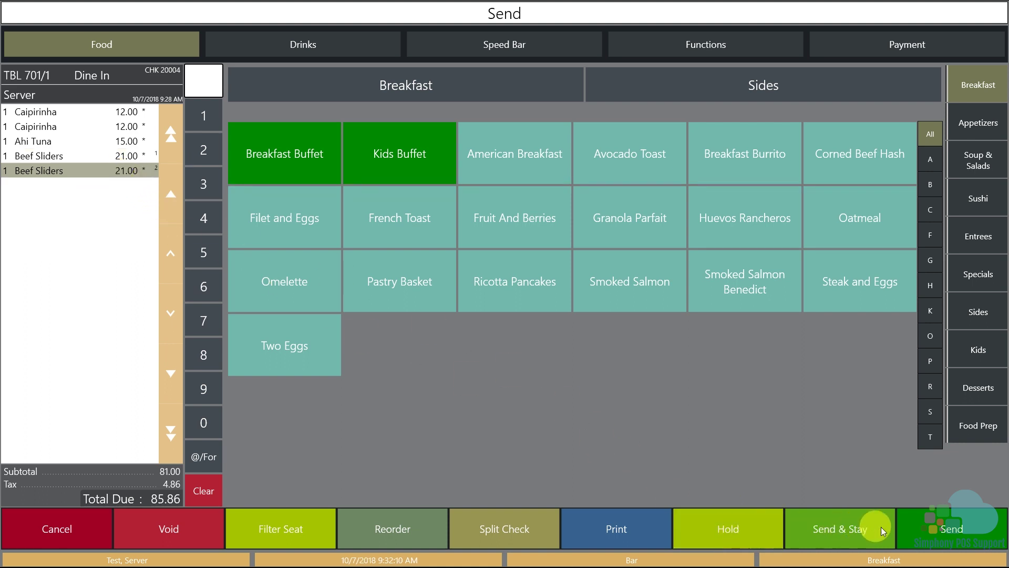
{"action": "left_click", "coordinate": [952, 528]}
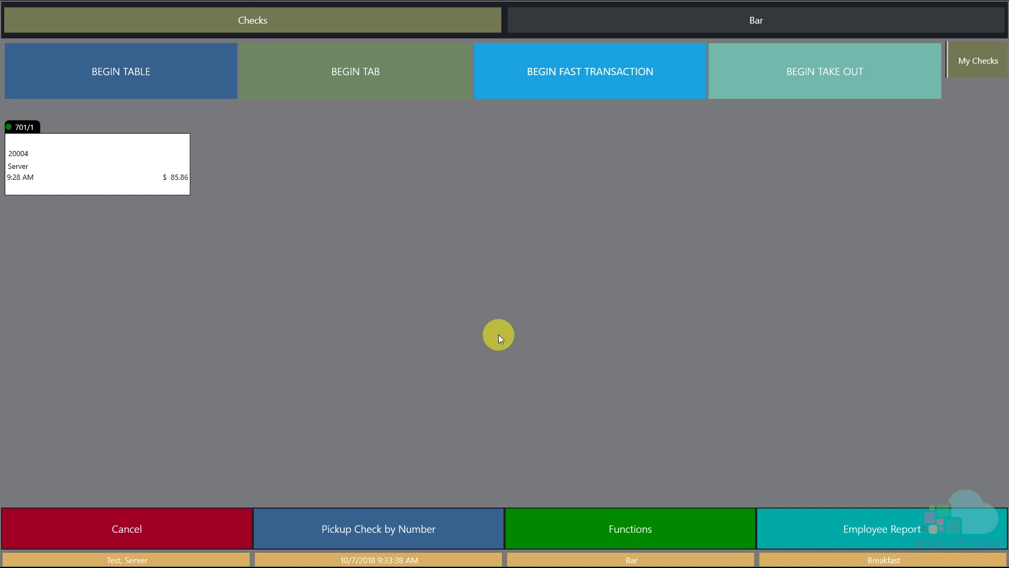
- Reorder both Caipirinhas on check 701/1 and send them, raising the total to 111.30
{"action": "left_click", "coordinate": [151, 176]}
{"action": "left_click", "coordinate": [412, 521]}
{"action": "left_click", "coordinate": [420, 188]}
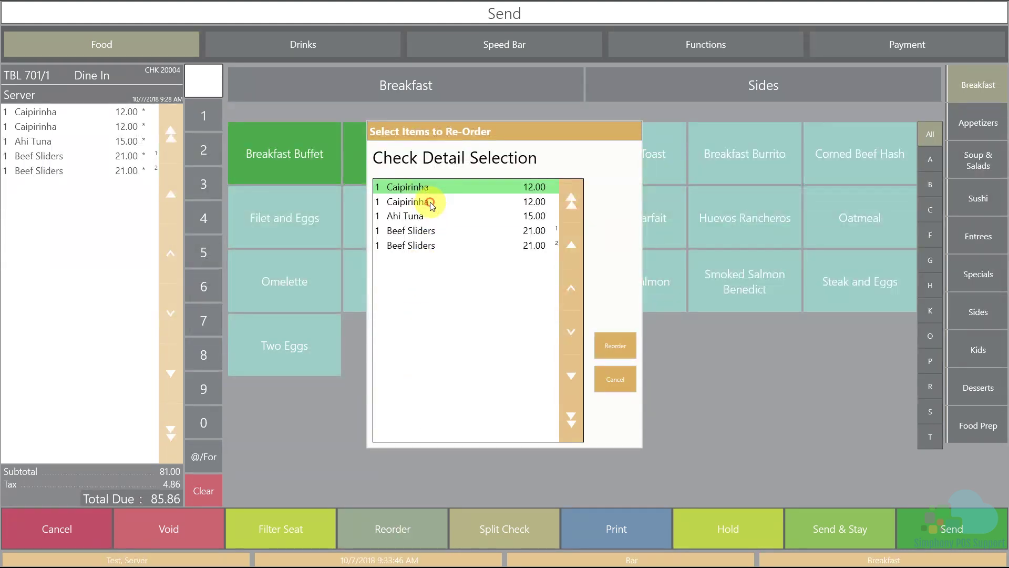
{"action": "left_click", "coordinate": [425, 201]}
{"action": "left_click", "coordinate": [607, 348]}
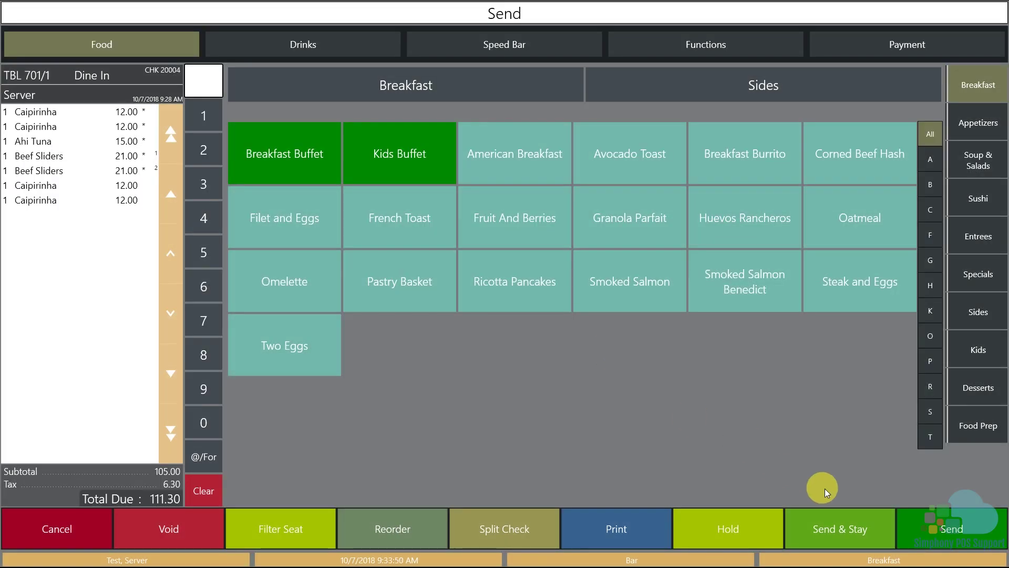
{"action": "left_click", "coordinate": [955, 525]}
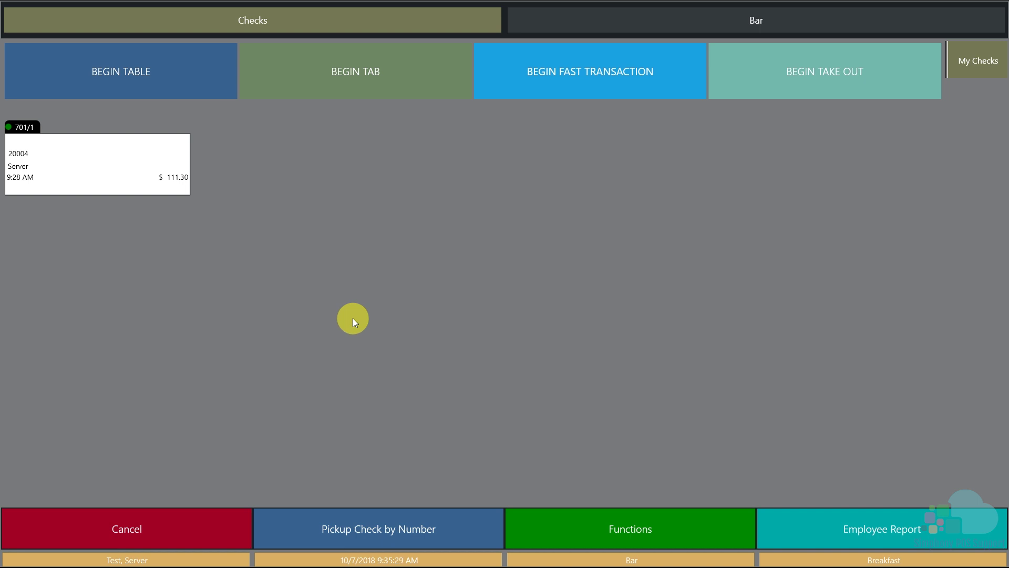
- Reopen check 701/1 in Split Check and move both Caipirinhas to a second check
{"action": "left_click", "coordinate": [167, 183]}
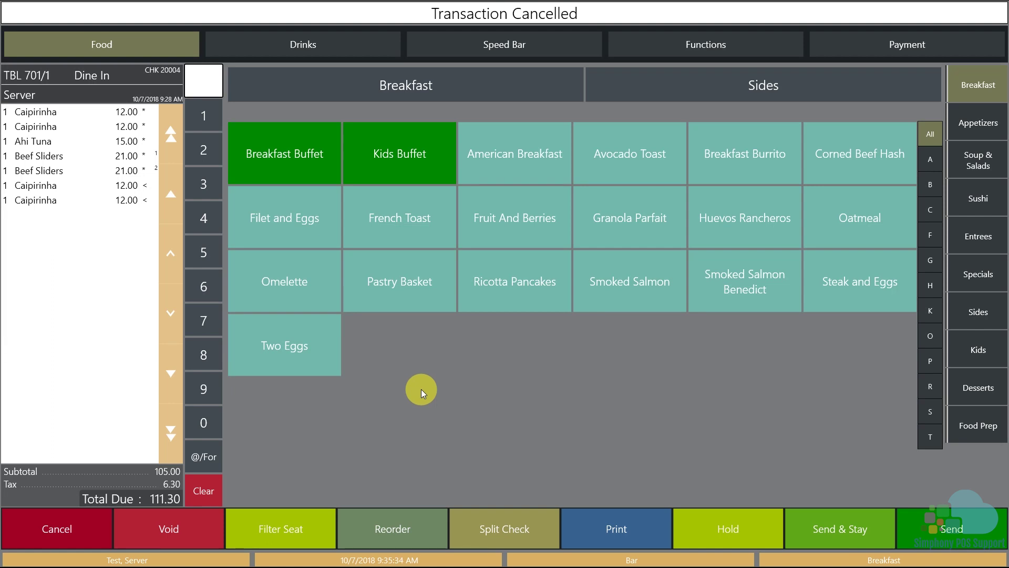
{"action": "left_click", "coordinate": [496, 527]}
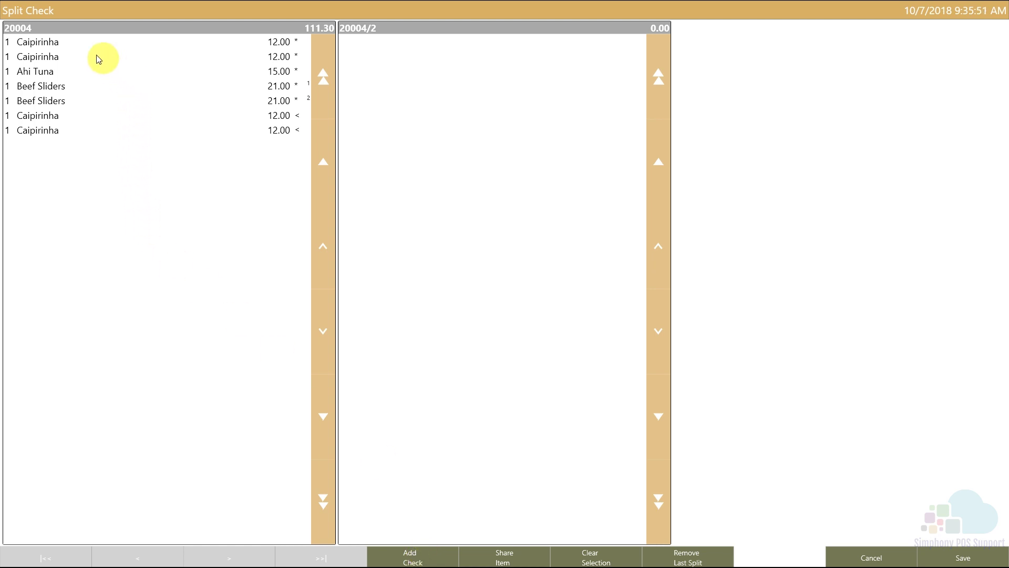
{"action": "left_click", "coordinate": [59, 43]}
{"action": "left_click", "coordinate": [61, 57]}
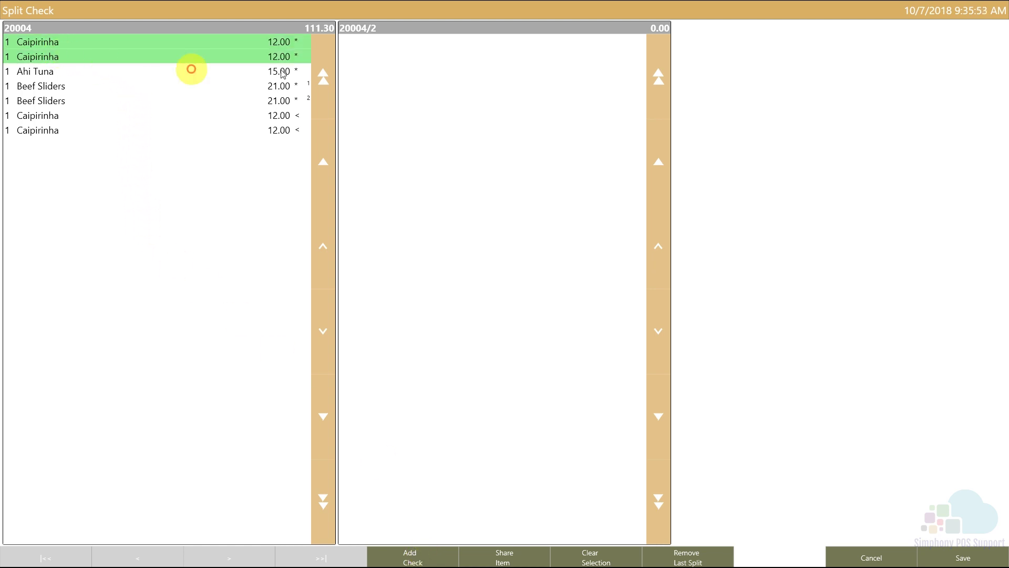
{"action": "left_click", "coordinate": [464, 97]}
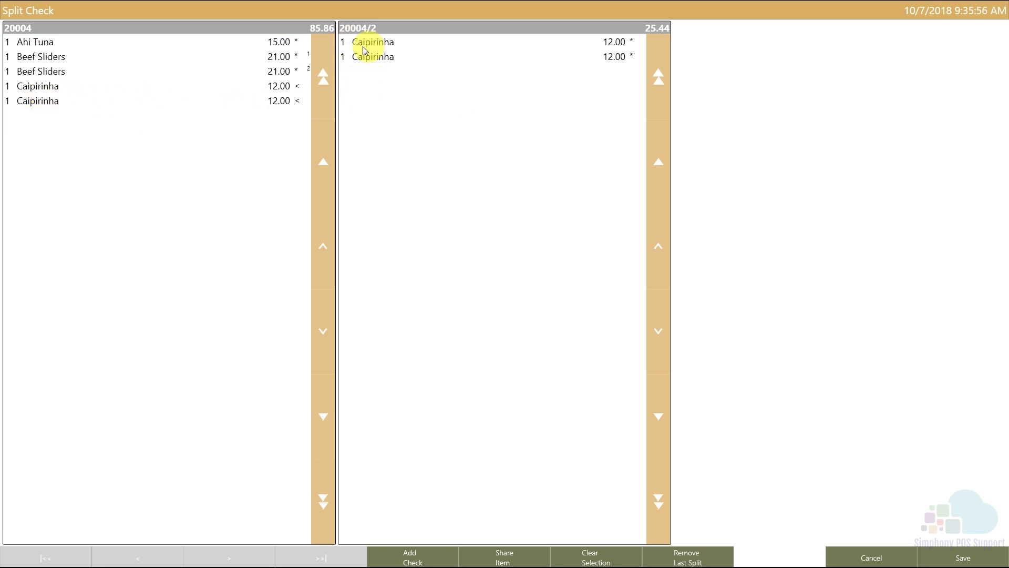
- Move one Beef Sliders to check 20004/2 and select the Ahi Tuna
{"action": "left_click", "coordinate": [63, 58]}
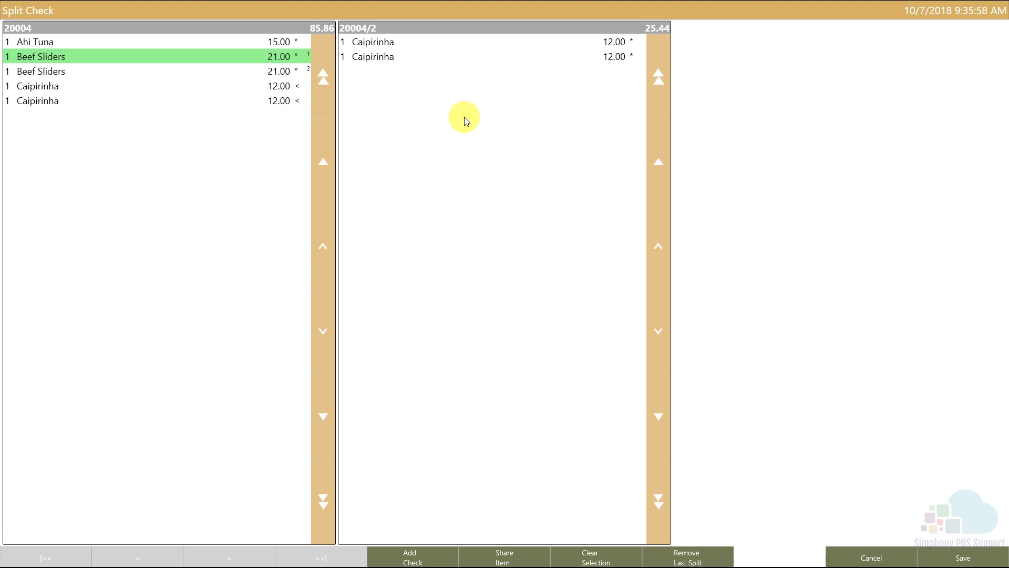
{"action": "left_click", "coordinate": [440, 117]}
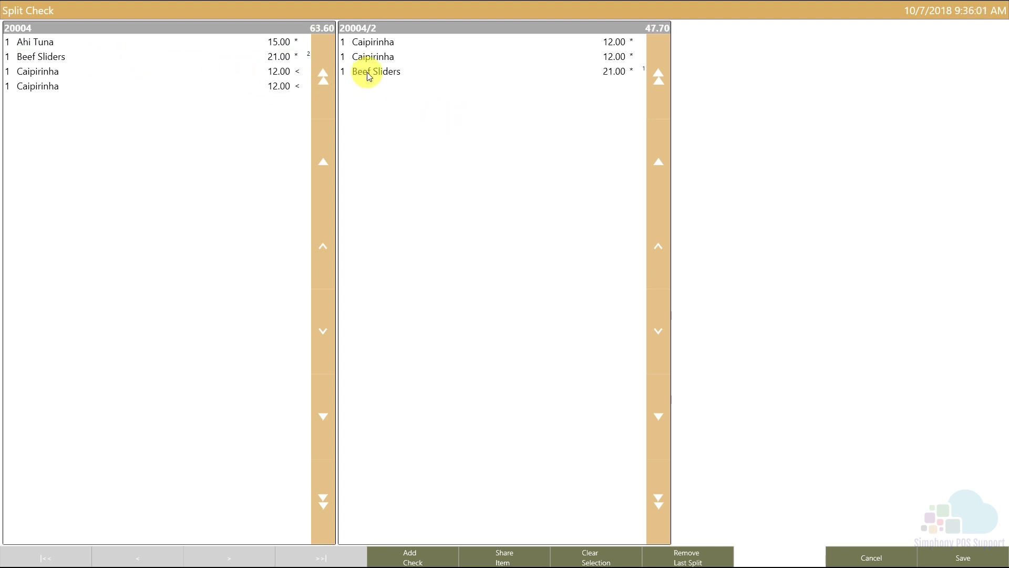
{"action": "left_click", "coordinate": [277, 43]}
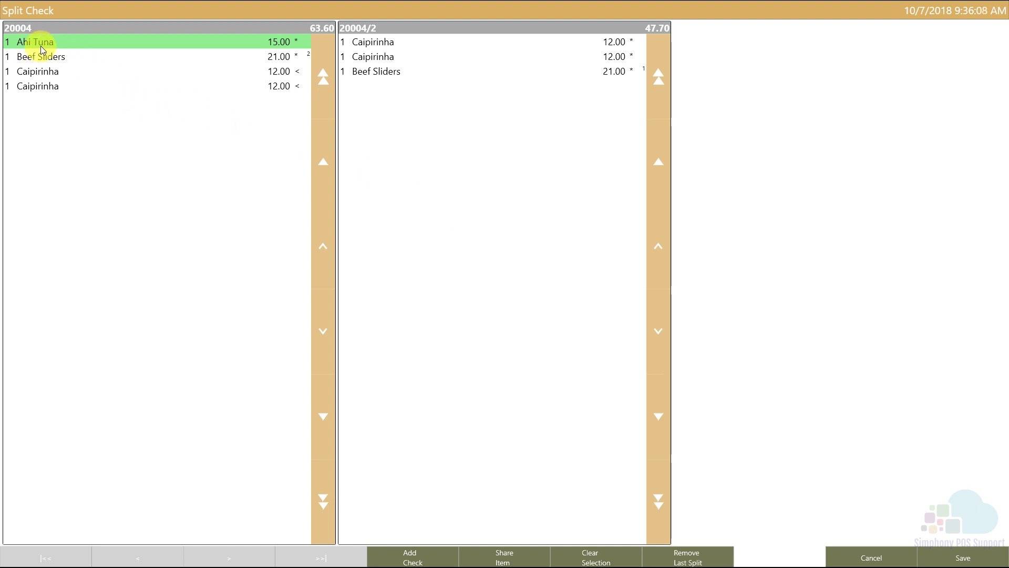
- Share the Ahi Tuna across checks 20004 and 20004/2, 7.50 on each
{"action": "left_click", "coordinate": [506, 553]}
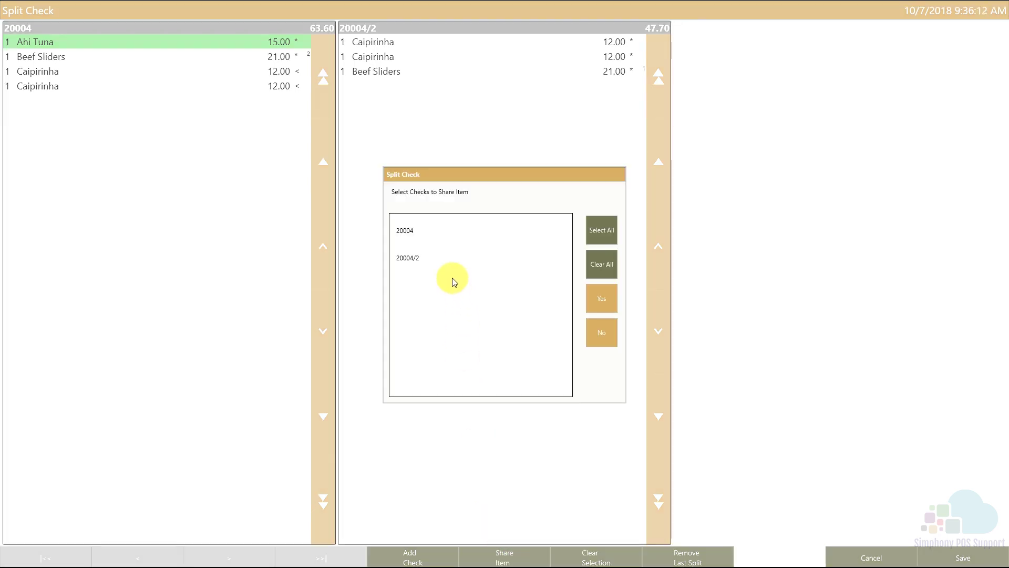
{"action": "left_click", "coordinate": [417, 231]}
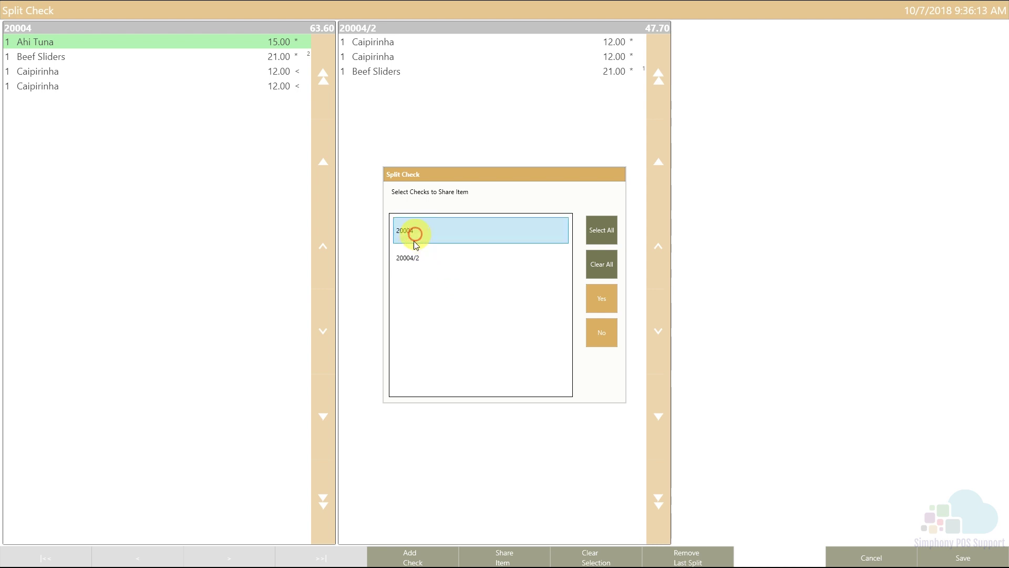
{"action": "left_click", "coordinate": [412, 256]}
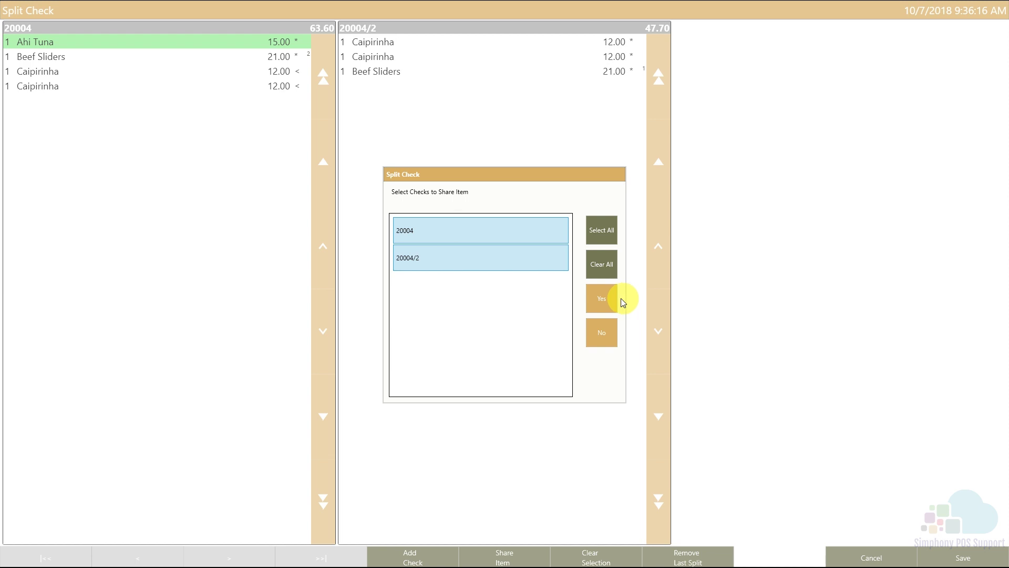
{"action": "left_click", "coordinate": [603, 299]}
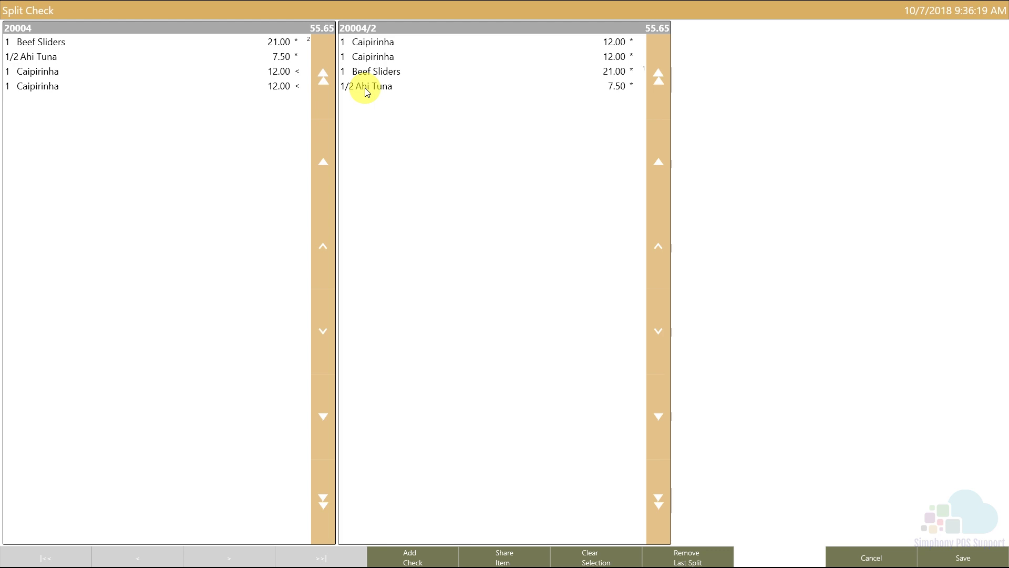
- Save and exit the split, answer the print prompt, and send checks 20004 and 20006
{"action": "left_click", "coordinate": [968, 558]}
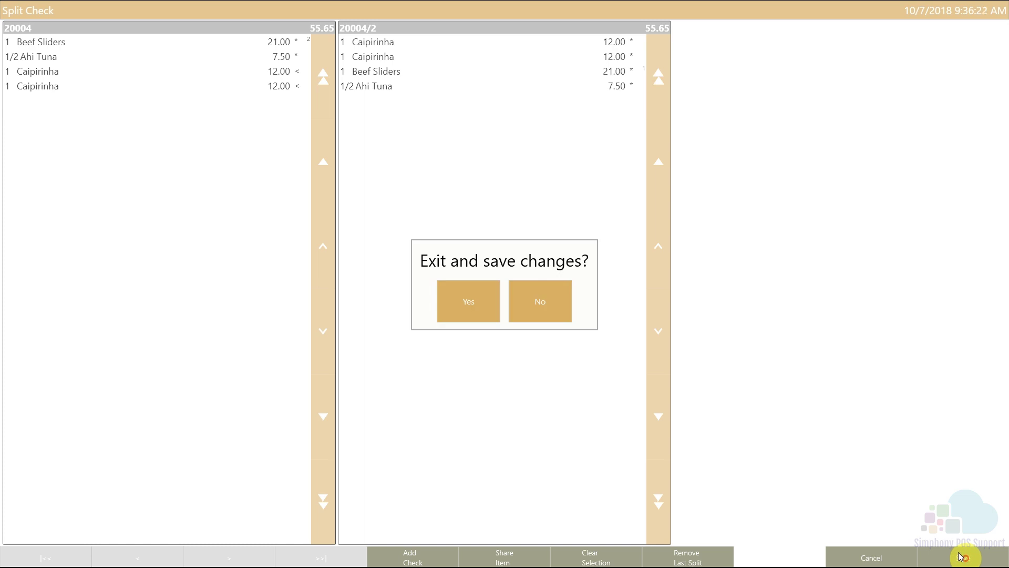
{"action": "left_click", "coordinate": [469, 301]}
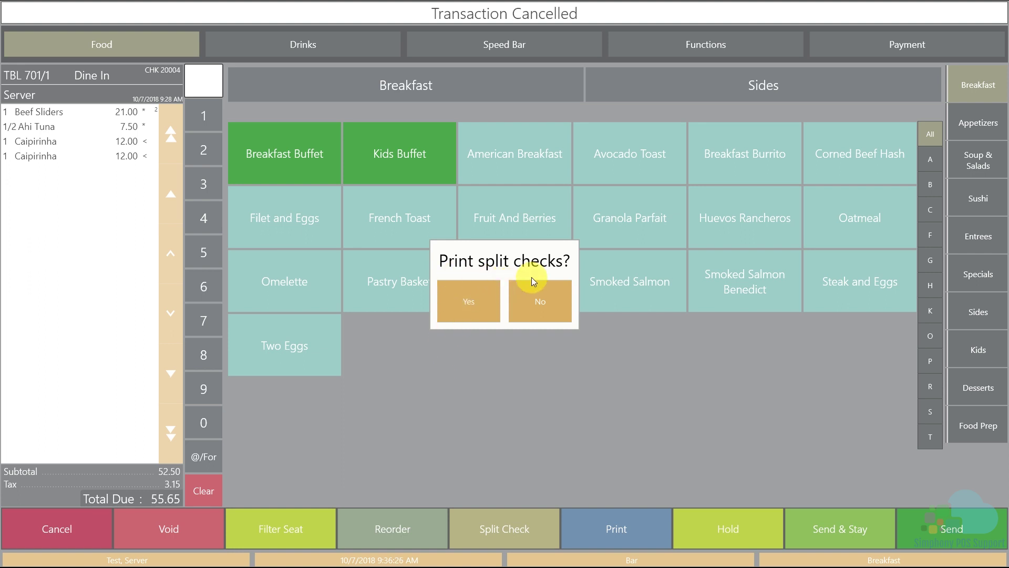
{"action": "left_click", "coordinate": [470, 312]}
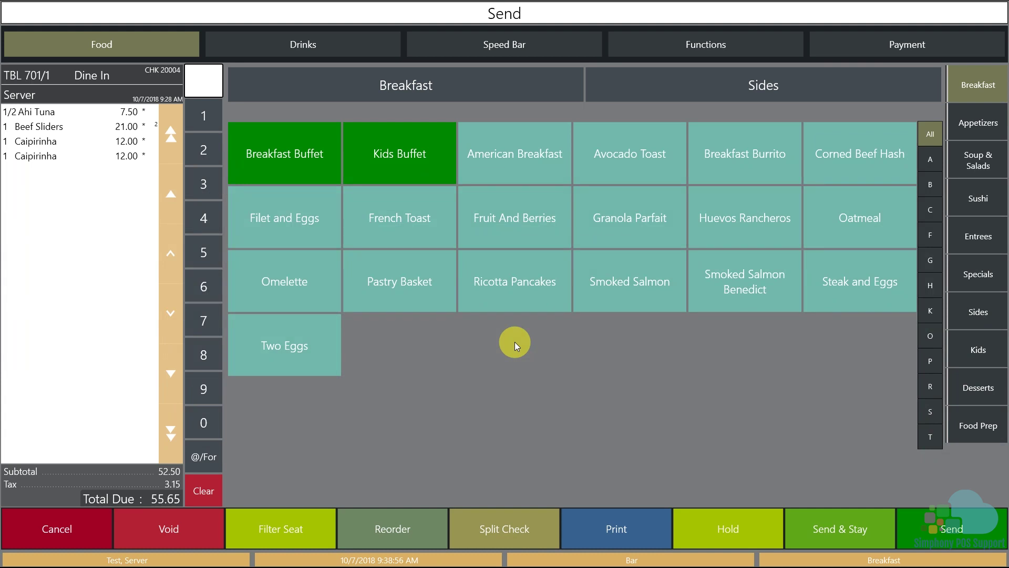
{"action": "left_click", "coordinate": [610, 526]}
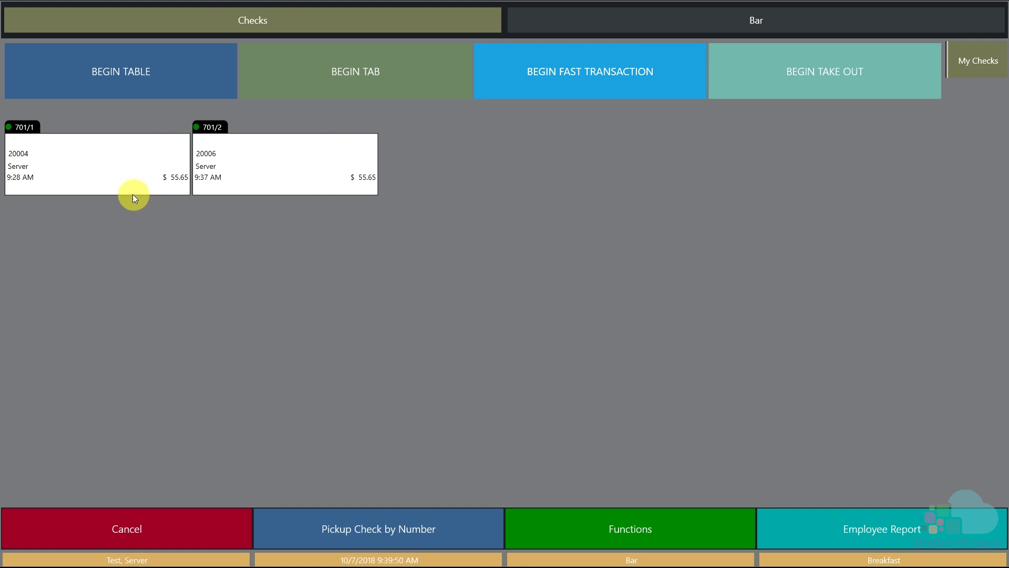
- Pay check 701/1 with 56.00 cash using Next $ Up, giving 0.35 change
{"action": "left_click", "coordinate": [119, 181]}
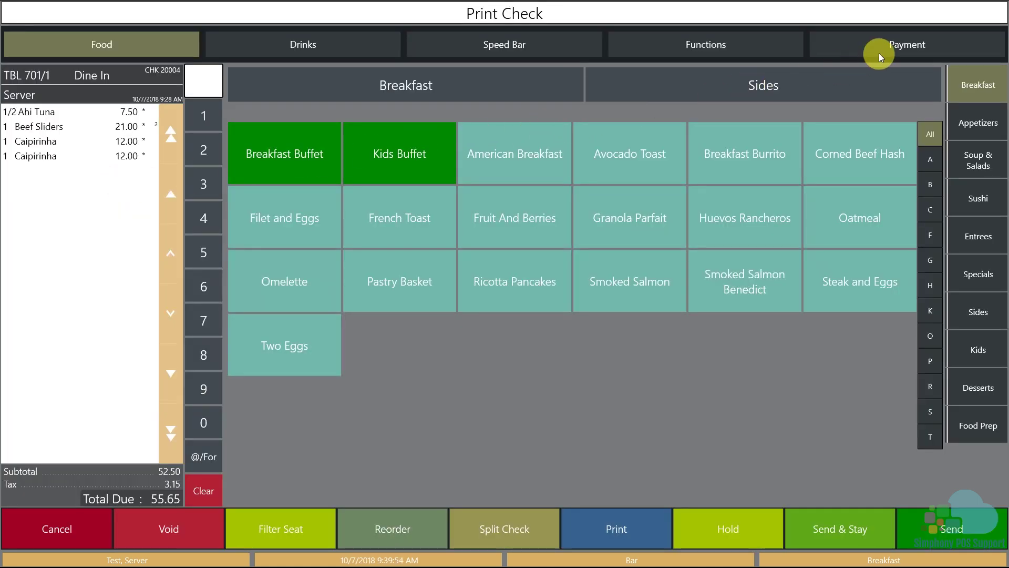
{"action": "left_click", "coordinate": [888, 43]}
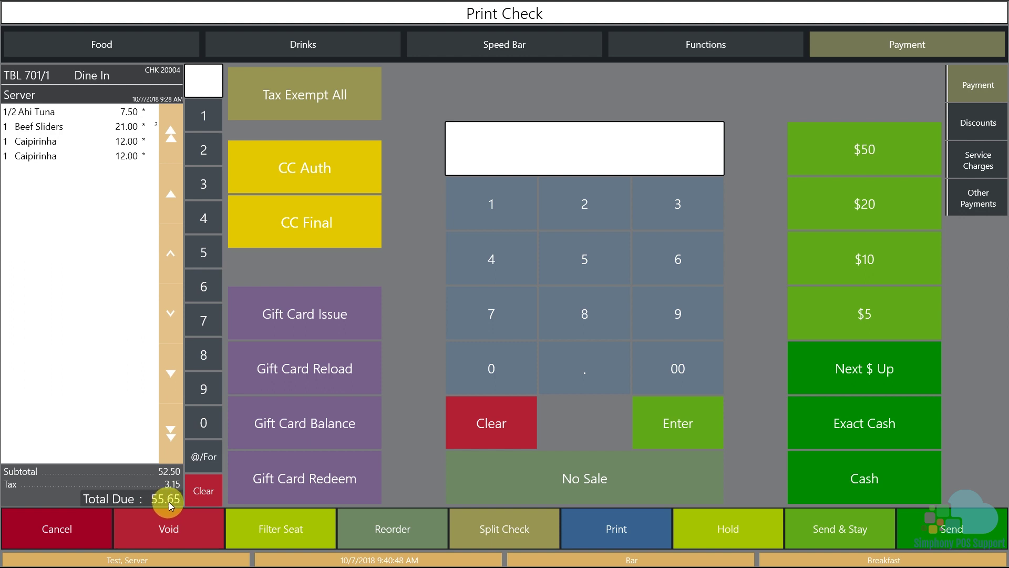
{"action": "left_click", "coordinate": [833, 367]}
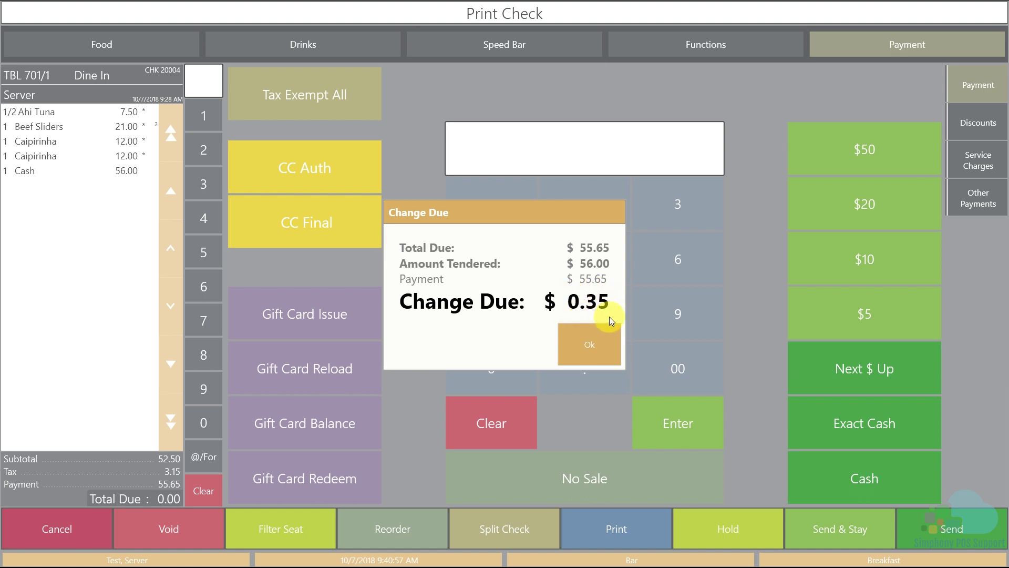
{"action": "left_click", "coordinate": [594, 348]}
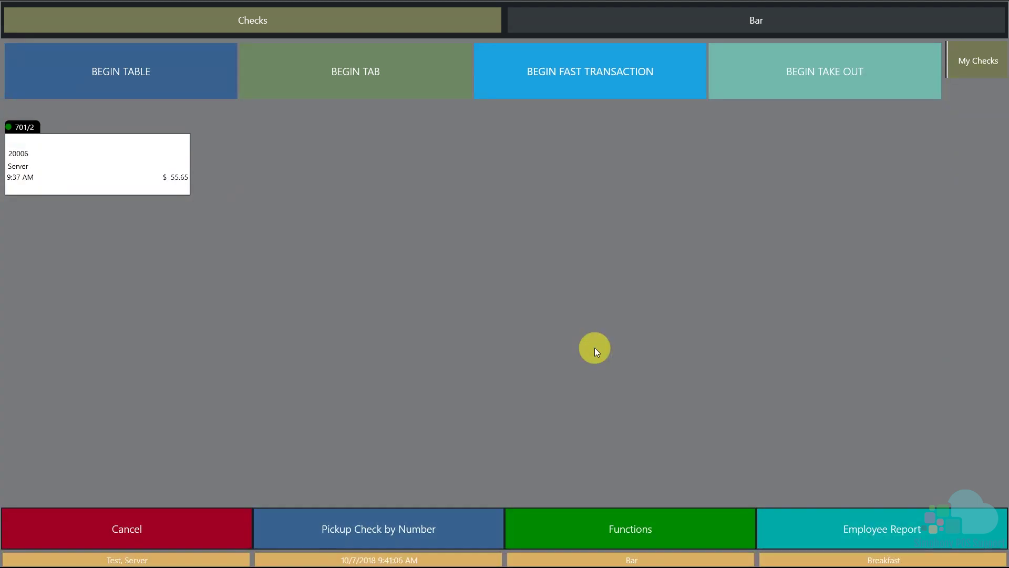
- Open check 701/2, key and clear a 20.00 tender, then pay it with Exact Cash
{"action": "left_click", "coordinate": [129, 162]}
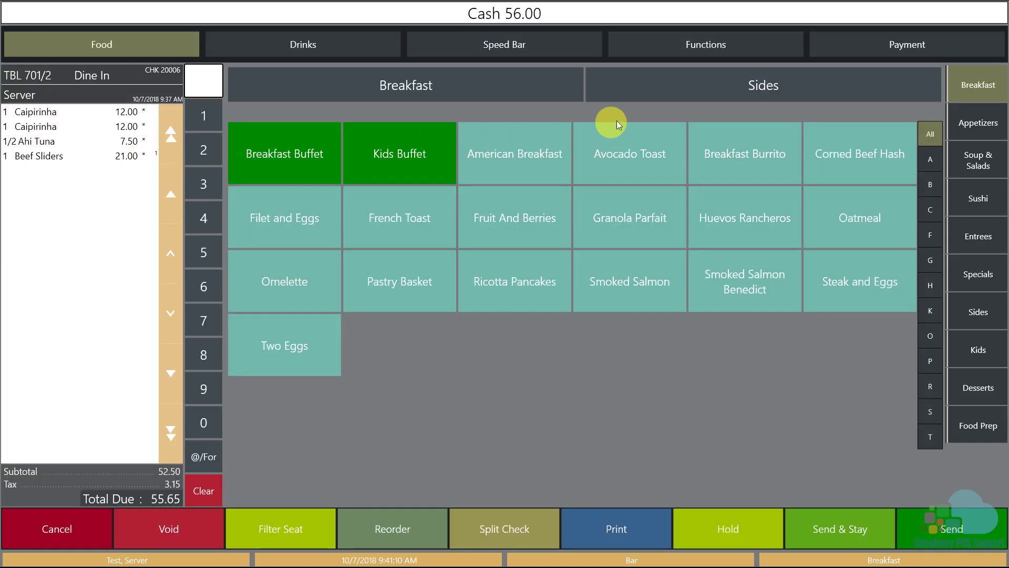
{"action": "left_click", "coordinate": [851, 54]}
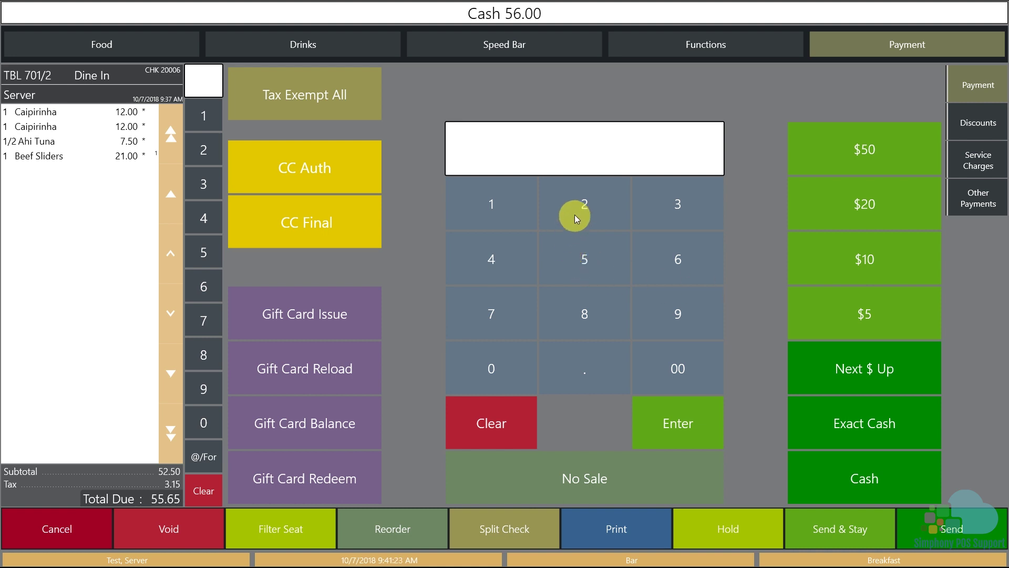
{"action": "left_click", "coordinate": [565, 230]}
{"action": "left_click", "coordinate": [491, 375]}
{"action": "left_click", "coordinate": [564, 373]}
{"action": "left_click", "coordinate": [508, 372]}
{"action": "left_click", "coordinate": [509, 373]}
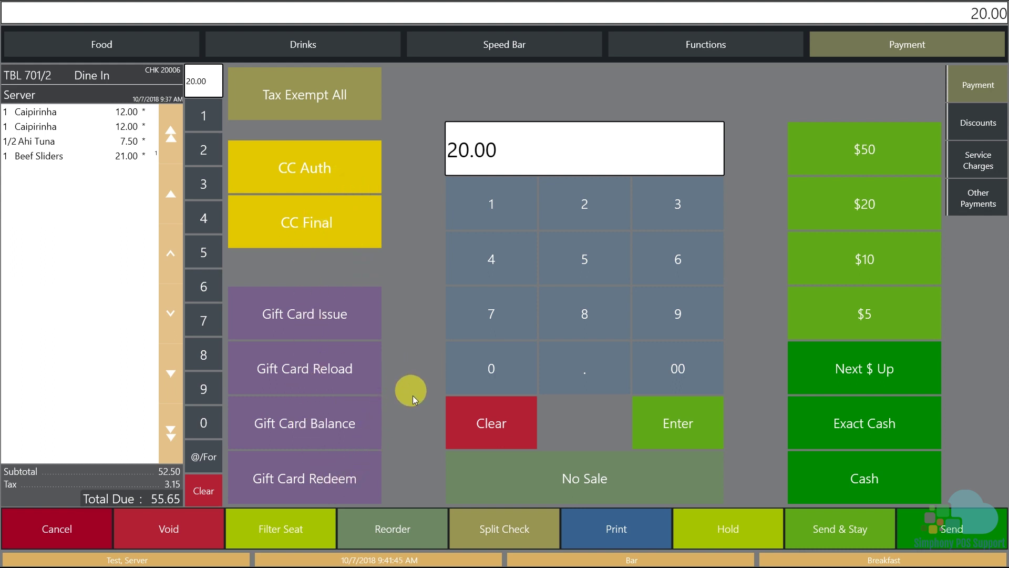
{"action": "left_click", "coordinate": [499, 433]}
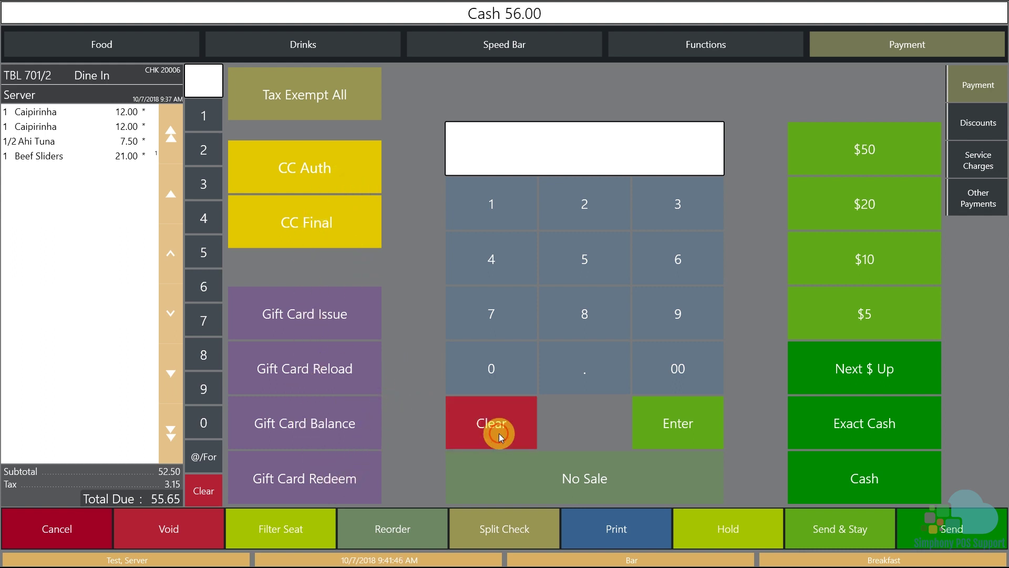
{"action": "left_click", "coordinate": [861, 411]}
{"action": "left_click", "coordinate": [598, 343]}
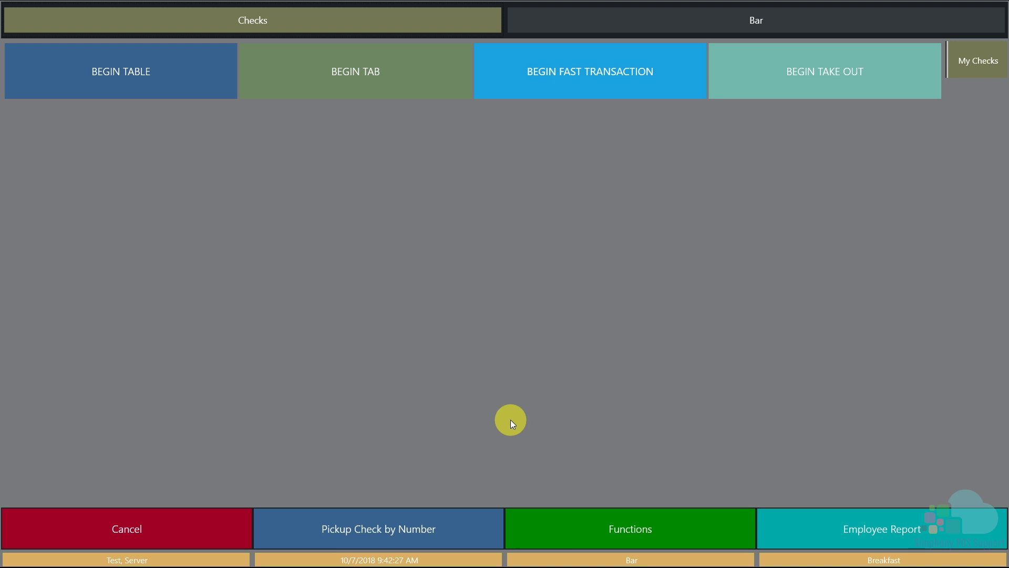
- Open the Functions page on the empty dine-in check in the Restaurant revenue center
{"action": "left_click", "coordinate": [599, 526]}
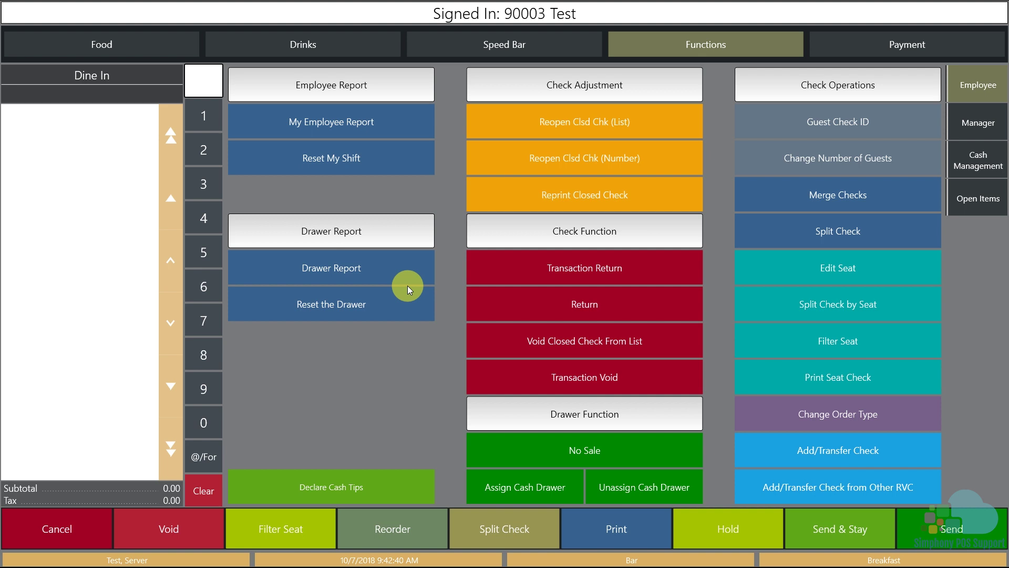
{"action": "left_click", "coordinate": [614, 286]}
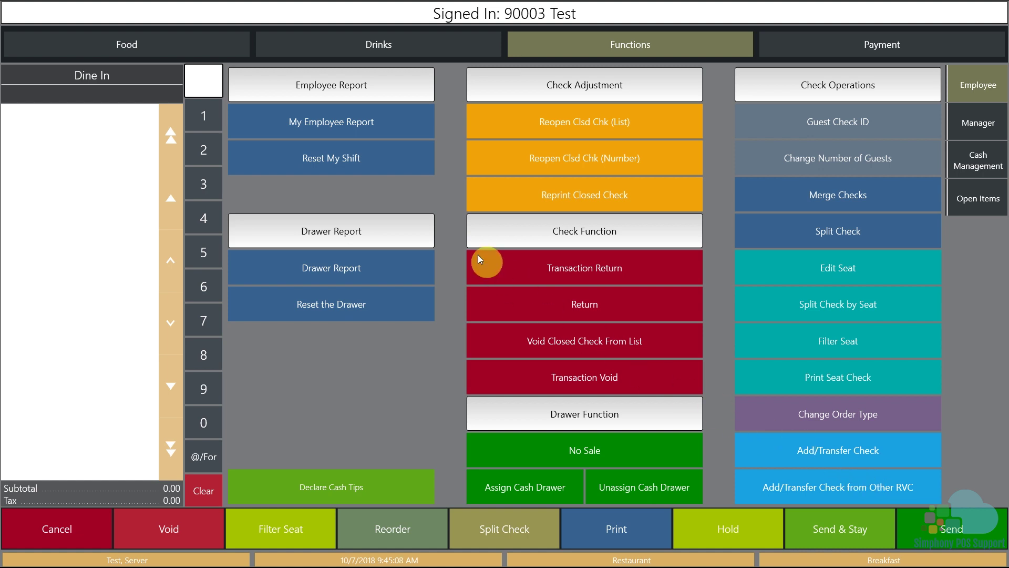
- Run, review and print My Employee Financial Report showing 155.00 net sales, then close it
{"action": "left_click", "coordinate": [324, 123]}
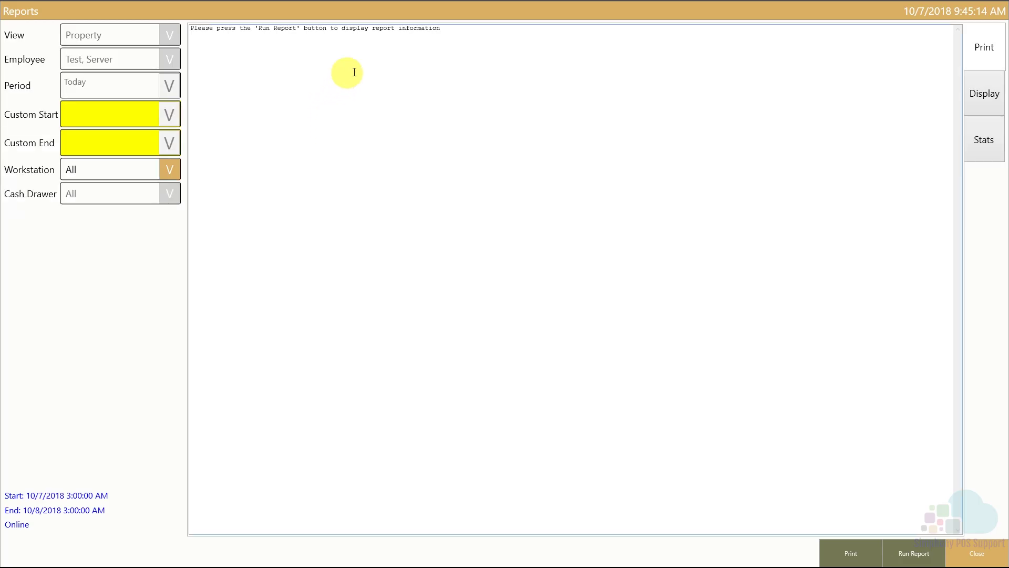
{"action": "left_click", "coordinate": [916, 558]}
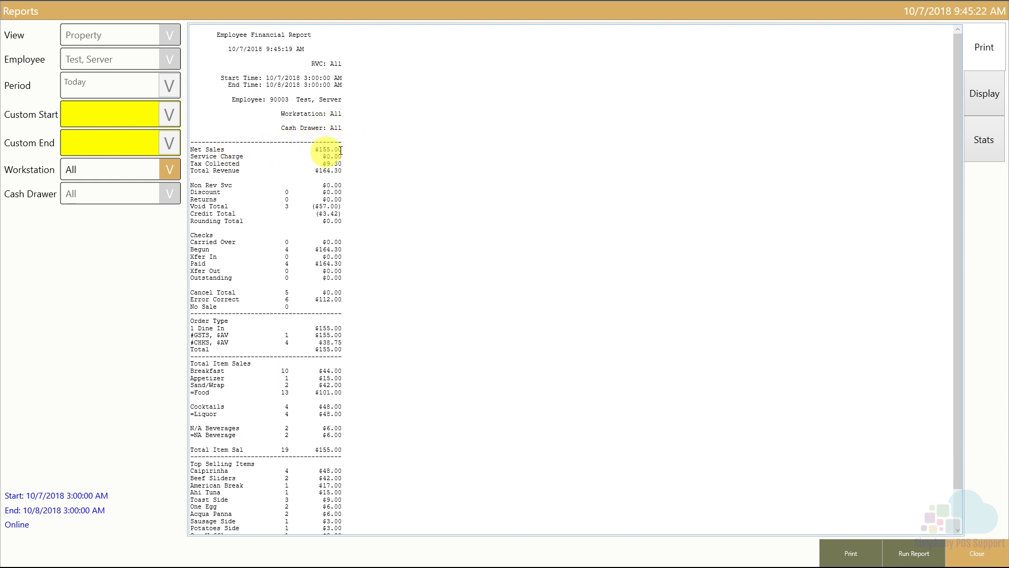
{"action": "scroll", "coordinate": [360, 305], "scroll_direction": "down", "scroll_amount": 2}
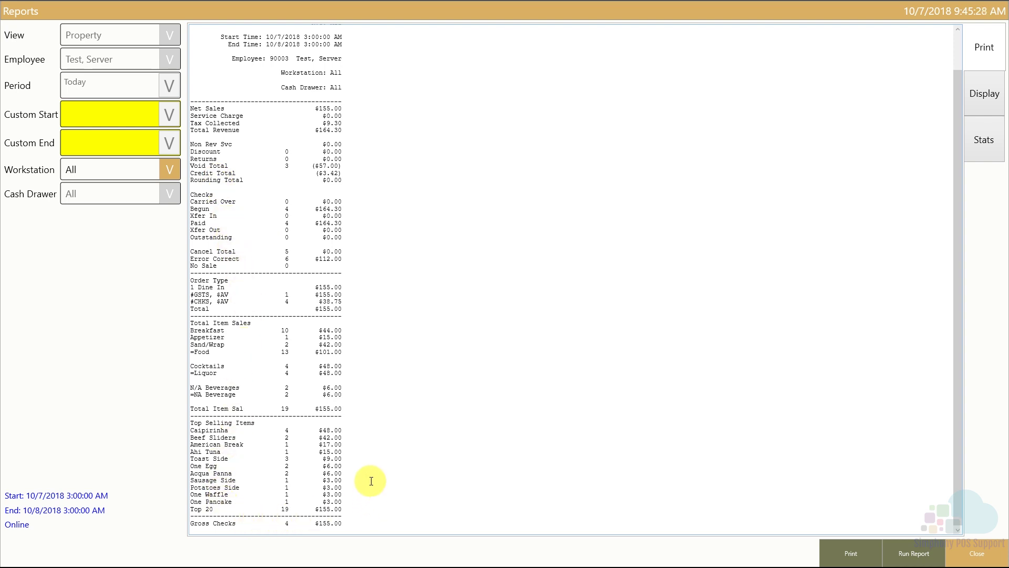
{"action": "scroll", "coordinate": [372, 482], "scroll_direction": "up", "scroll_amount": 2}
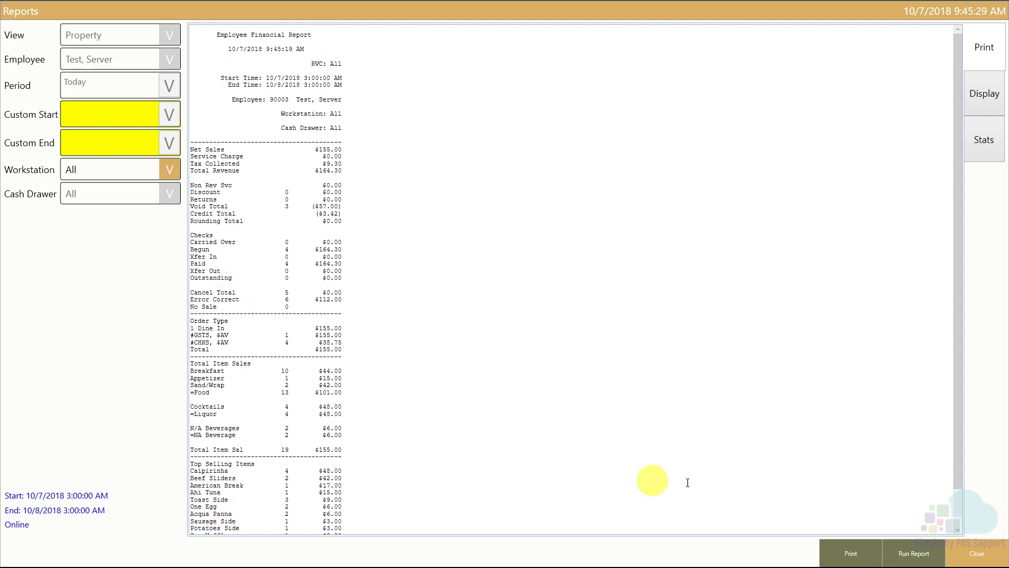
{"action": "left_click", "coordinate": [850, 558]}
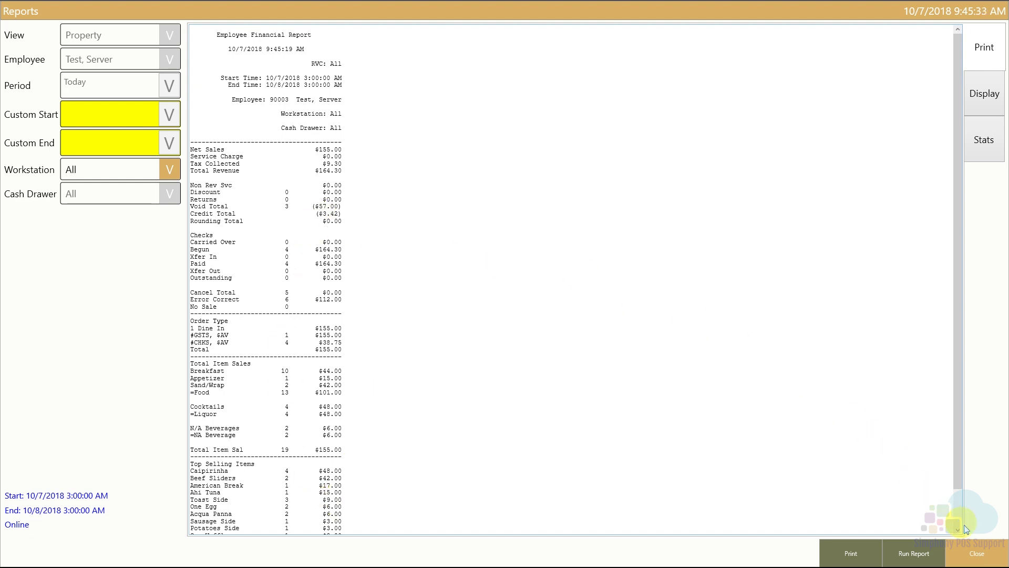
{"action": "left_click", "coordinate": [985, 561]}
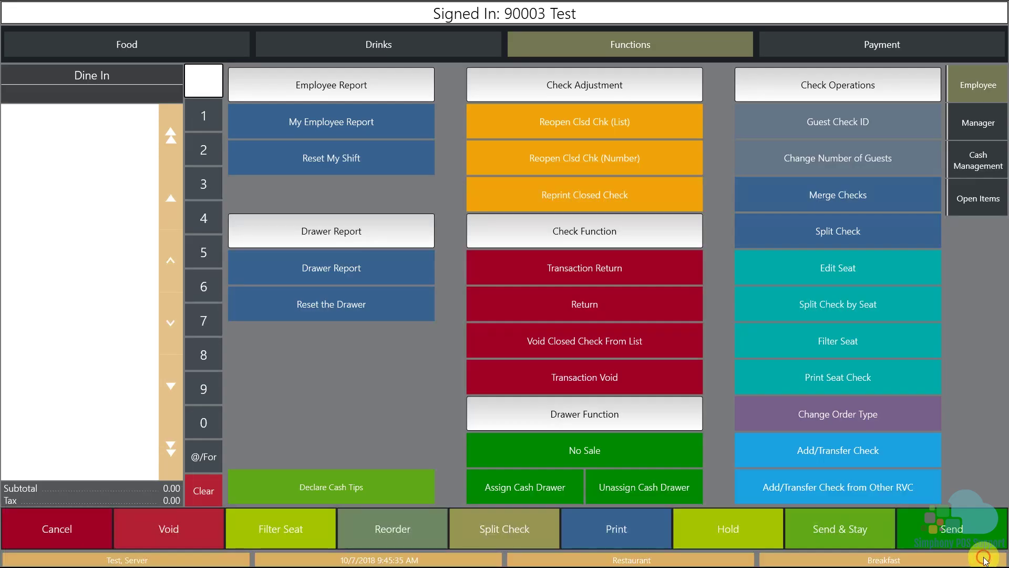
- Sign the server out to return to the Bello's PIN sign-in screen
{"action": "left_click", "coordinate": [55, 526]}
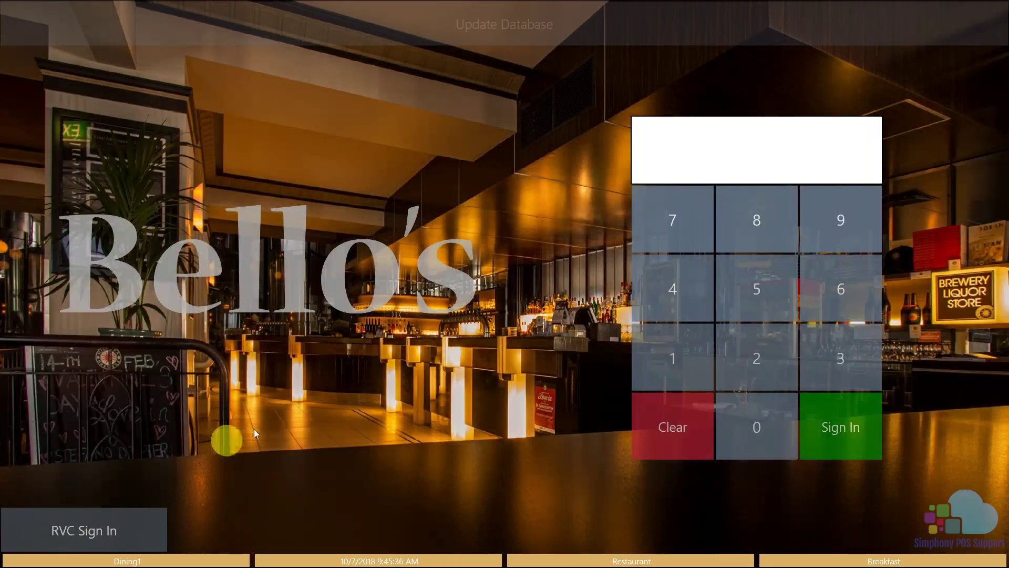